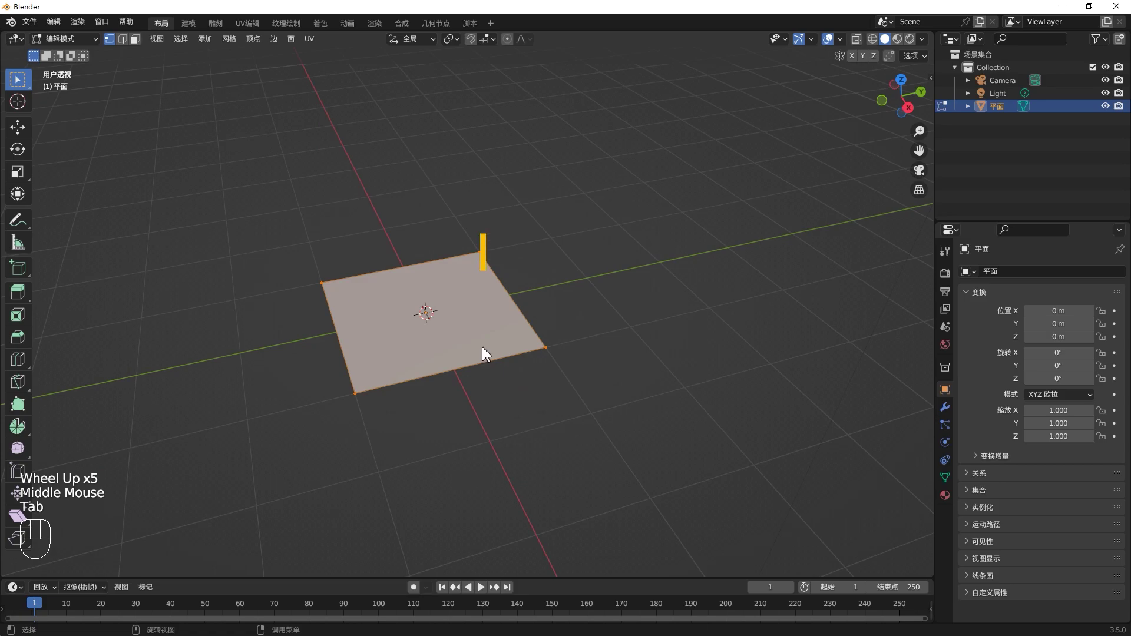
# - Subdivide the plane with 30 cuts and return to object mode
pyautogui.click(482, 351)
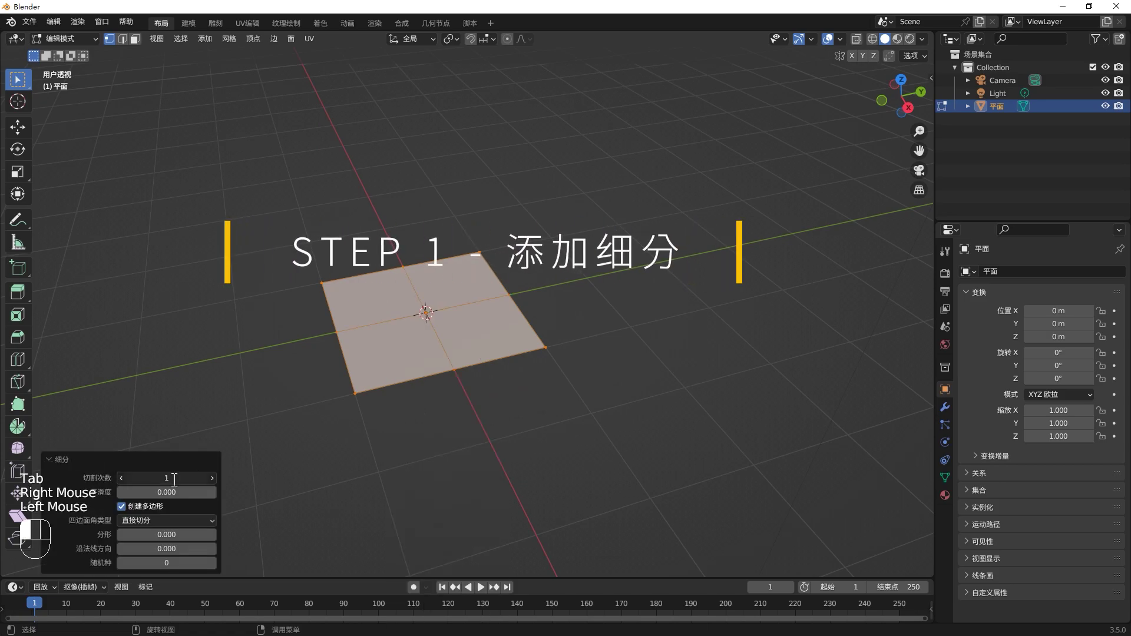
pyautogui.write('30')
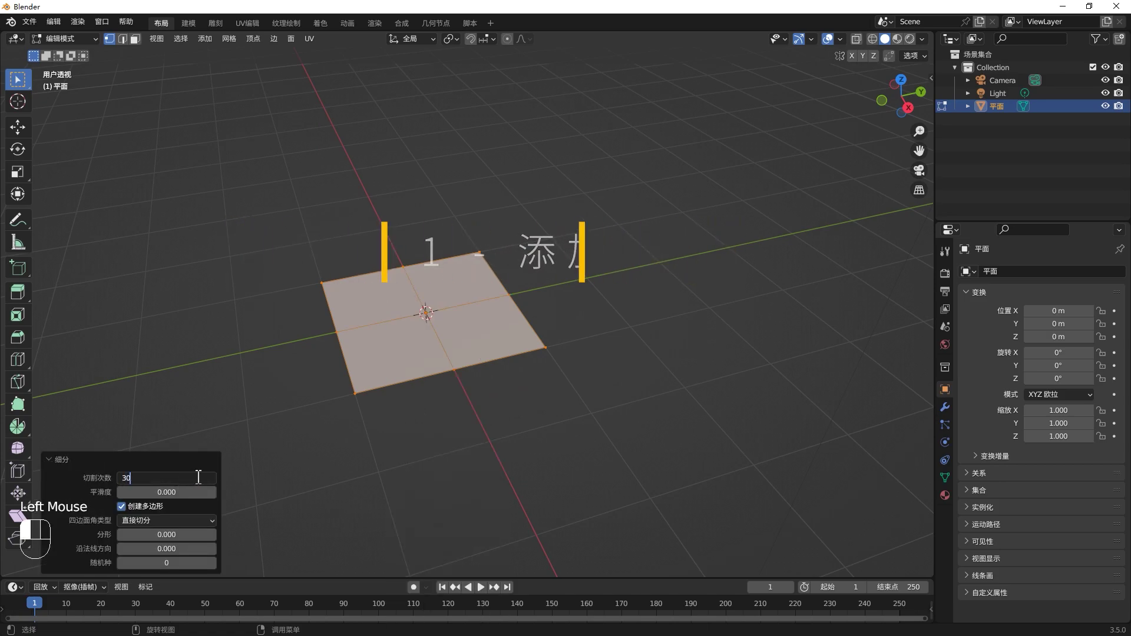
pyautogui.press('Return')
pyautogui.moveTo(467, 353); pyautogui.dragTo(440, 321, button='middle')
pyautogui.press('Tab')
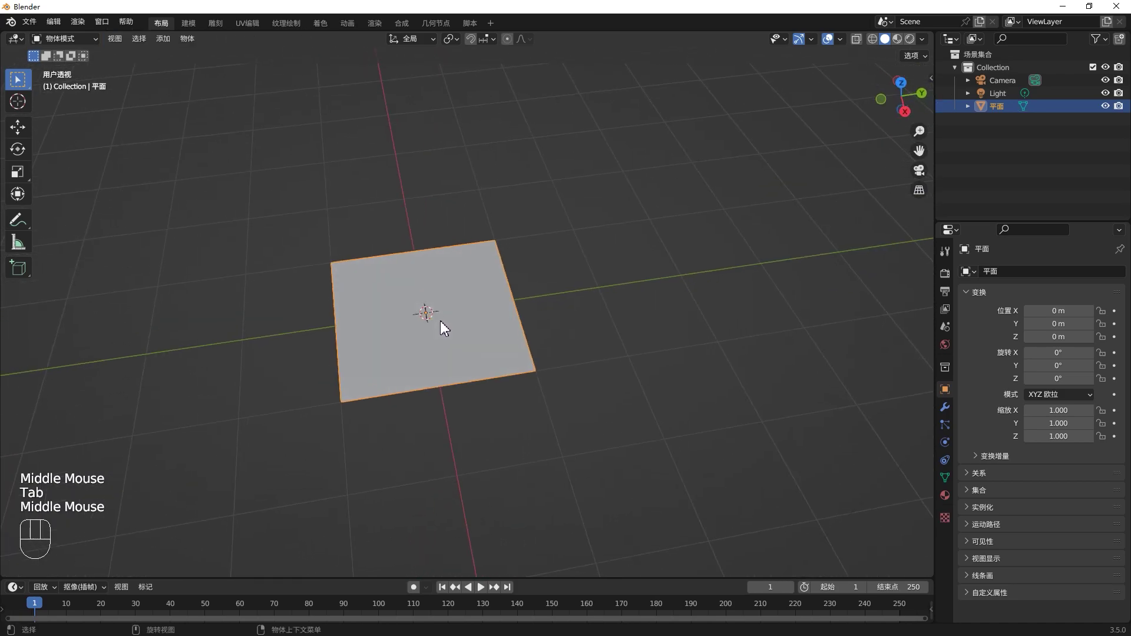
# - Add a Displace (置换) modifier to the plane
pyautogui.click(945, 407)
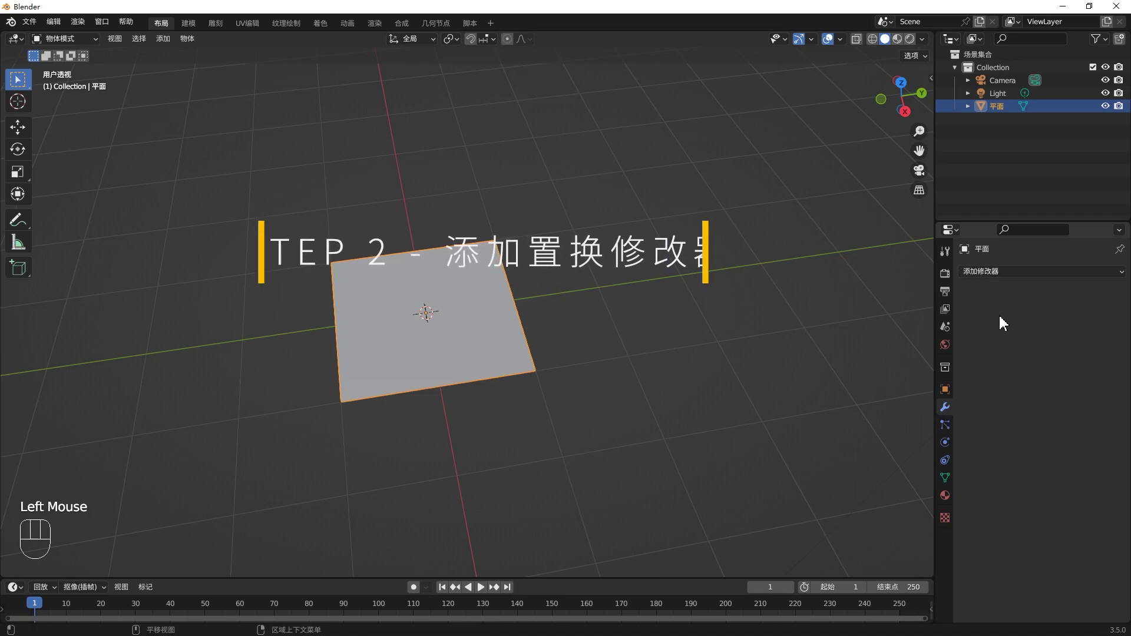
pyautogui.click(1008, 271)
pyautogui.click(1015, 348)
pyautogui.scroll(-2, 377, 295)
pyautogui.moveTo(365, 271); pyautogui.dragTo(358, 224, button='middle')
pyautogui.moveTo(440, 334); pyautogui.dragTo(550, 359, button='middle')
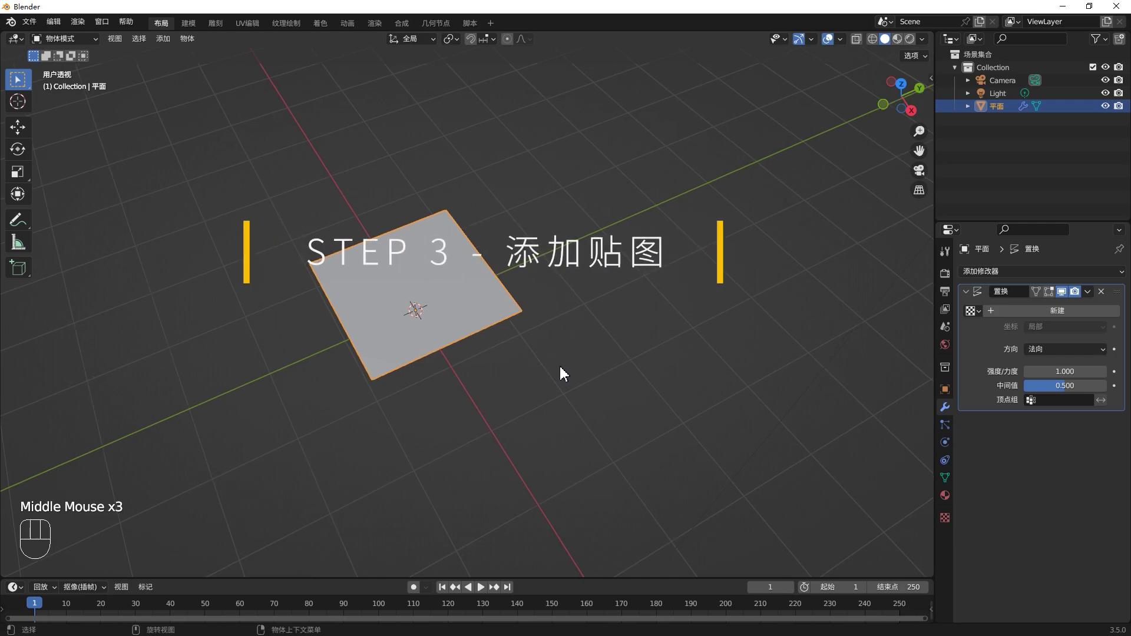
# - Create a new texture for the Displace modifier and open that texture's settings
pyautogui.click(1058, 310)
pyautogui.moveTo(423, 401); pyautogui.dragTo(447, 315, button='middle')
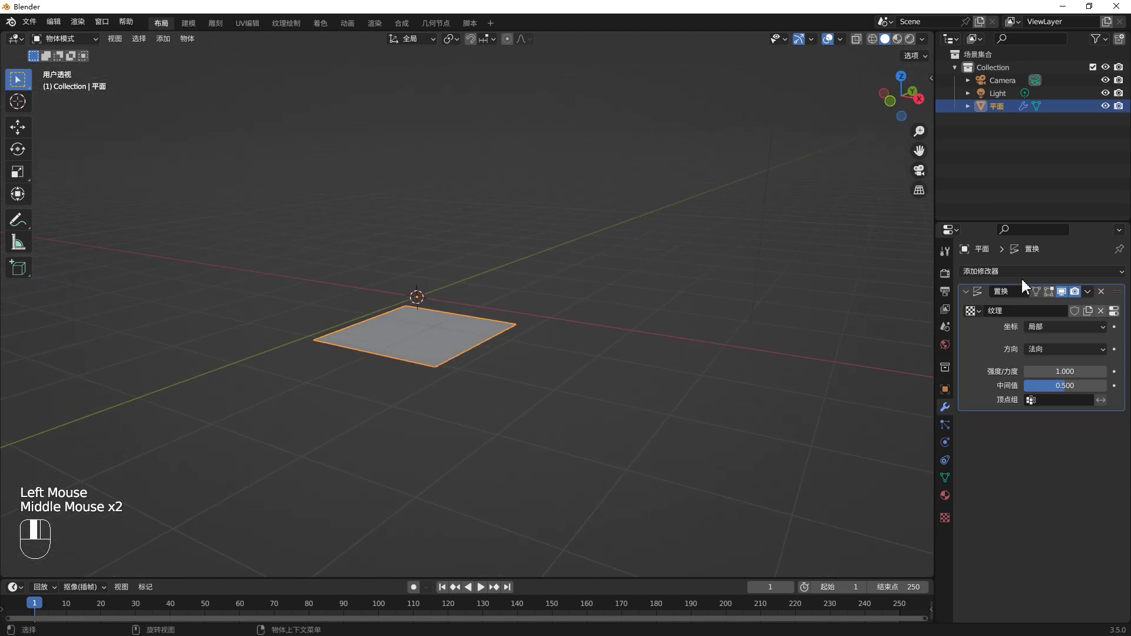
pyautogui.click(1062, 292)
pyautogui.click(1062, 291)
pyautogui.moveTo(766, 333)
pyautogui.mouseDown(button='middle')
pyautogui.moveTo(745, 338)
pyautogui.moveTo(731, 313)
pyautogui.moveTo(748, 341)
pyautogui.mouseUp(button='middle')
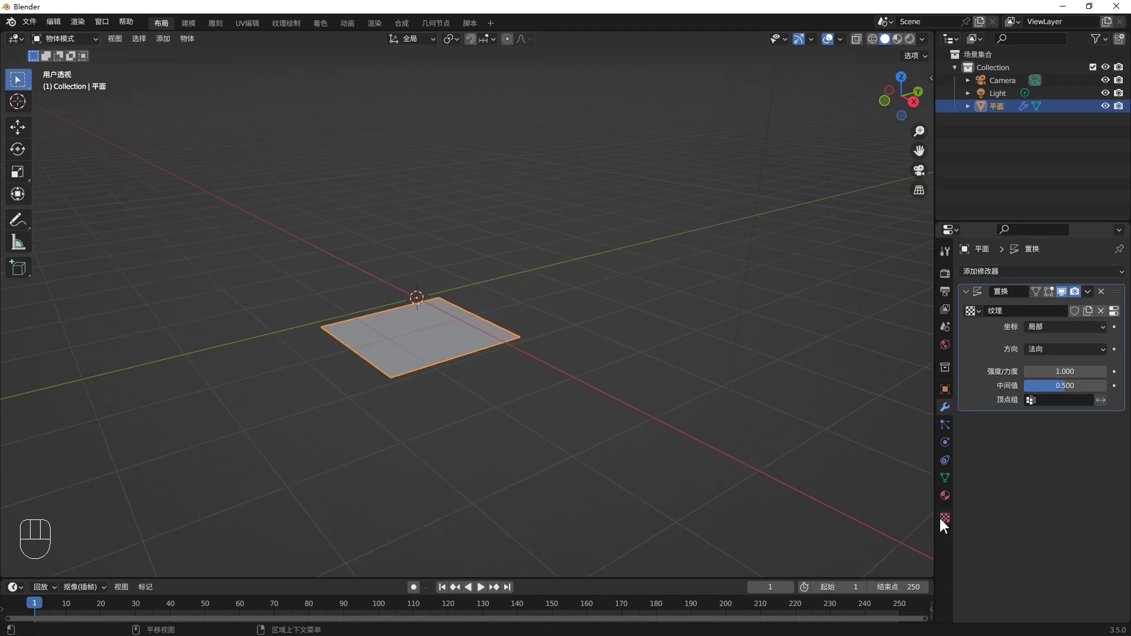
pyautogui.click(1115, 311)
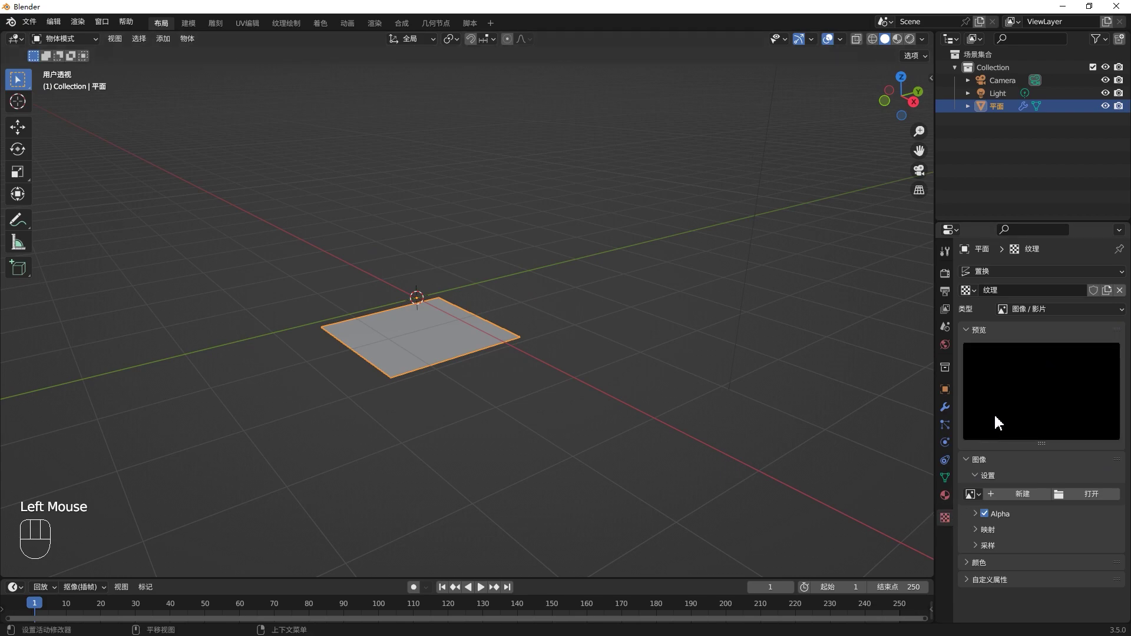
# - Load the image 2.jpg into the displacement texture and inspect the displaced plane
pyautogui.click(1091, 494)
pyautogui.doubleClick(534, 236)
pyautogui.click(438, 244)
pyautogui.click(767, 485)
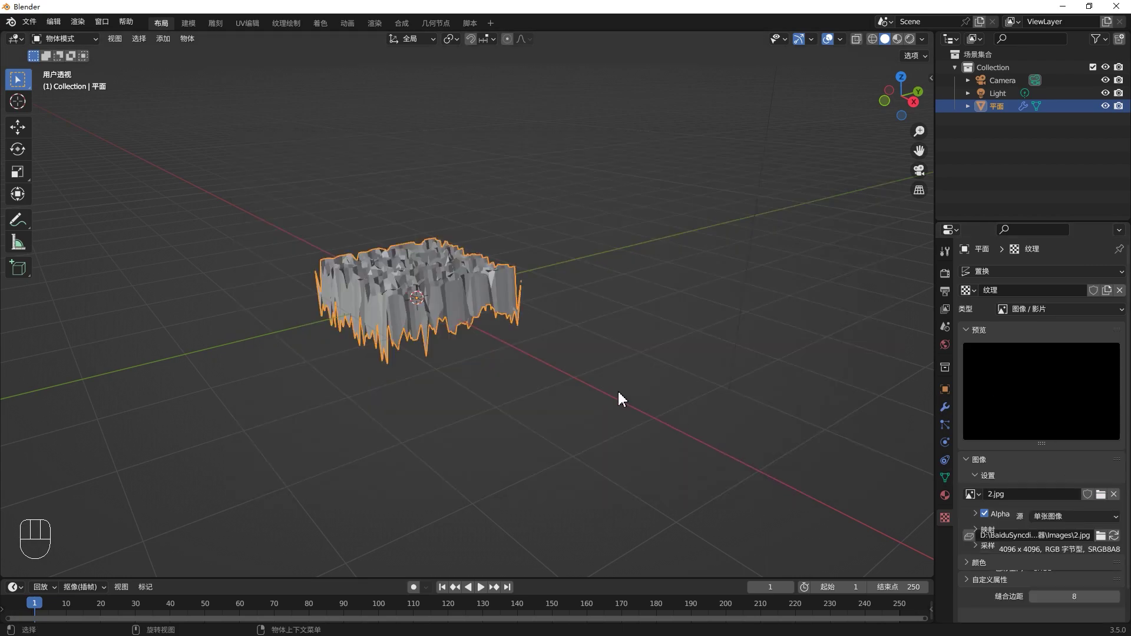
pyautogui.moveTo(618, 390); pyautogui.dragTo(1058, 383, button='middle')
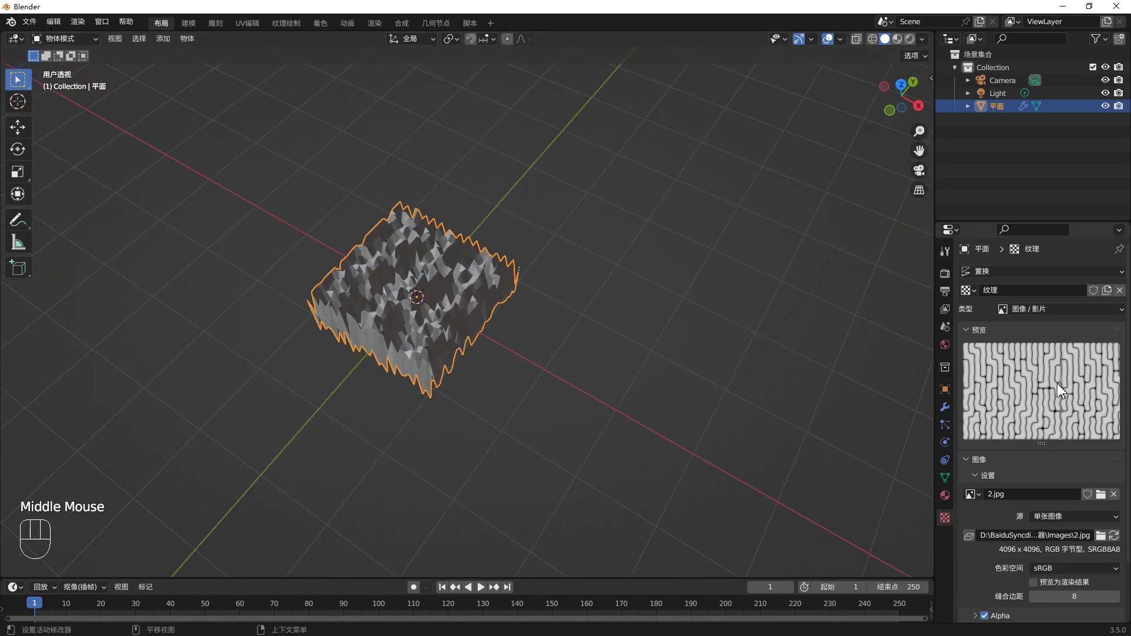
# - Remove the image from the displacement texture and set the texture type to Clouds (云絮)
pyautogui.click(1114, 493)
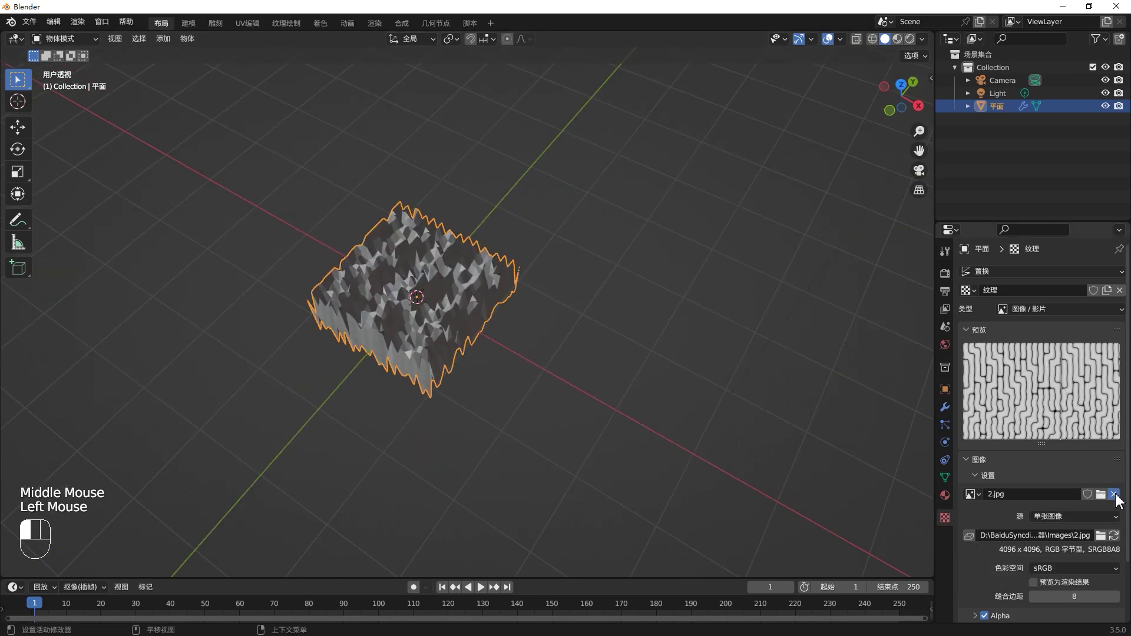
pyautogui.click(1116, 309)
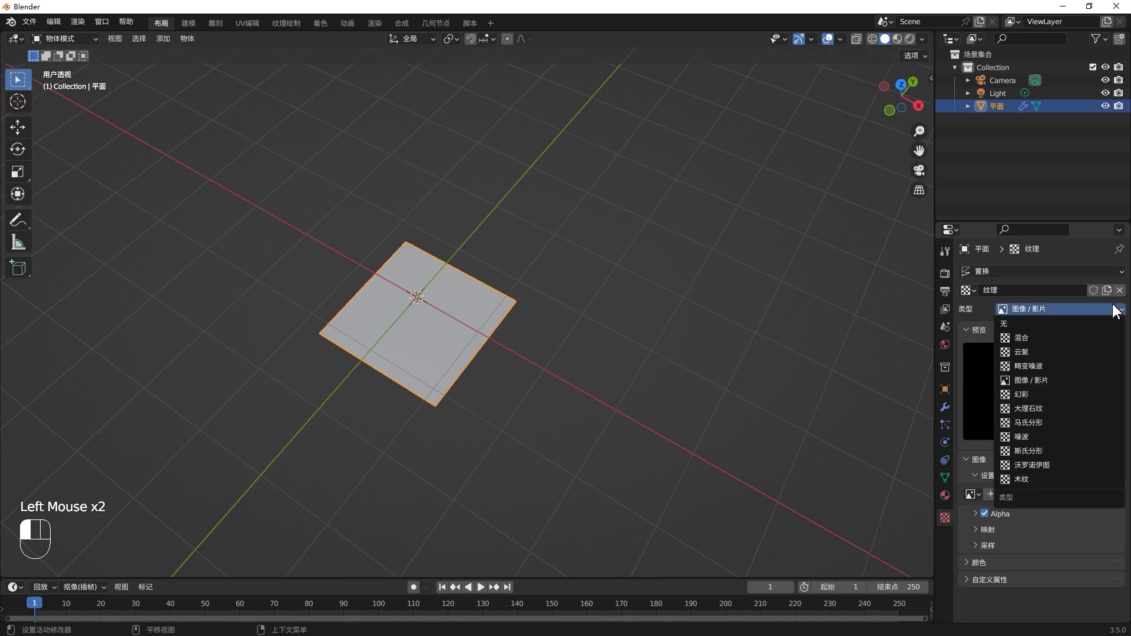
pyautogui.click(1044, 352)
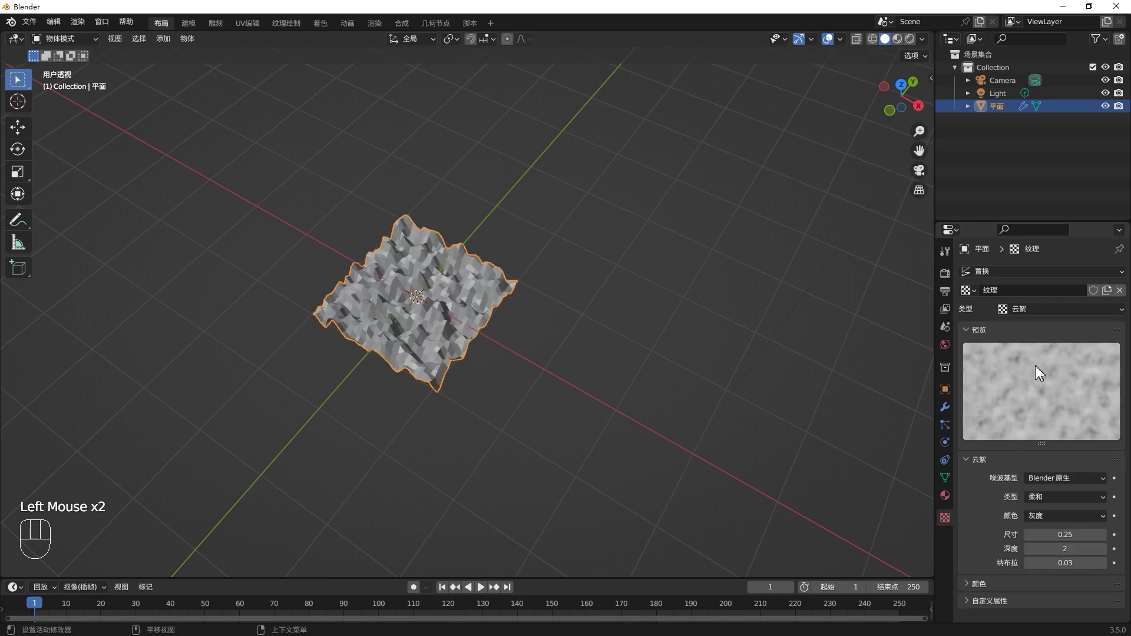
pyautogui.moveTo(455, 339); pyautogui.dragTo(424, 295, button='middle')
pyautogui.scroll(3, 421, 294)
pyautogui.scroll(1, 424, 295)
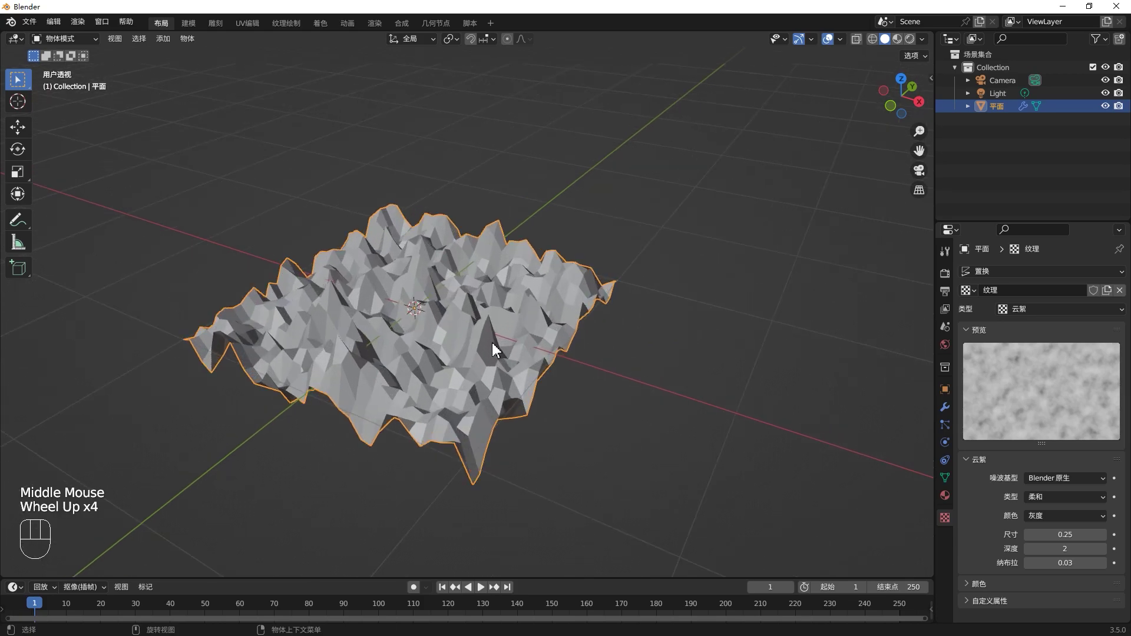
pyautogui.moveTo(503, 353)
pyautogui.mouseDown(button='middle')
pyautogui.moveTo(419, 331)
pyautogui.moveTo(507, 357)
pyautogui.mouseUp(button='middle')
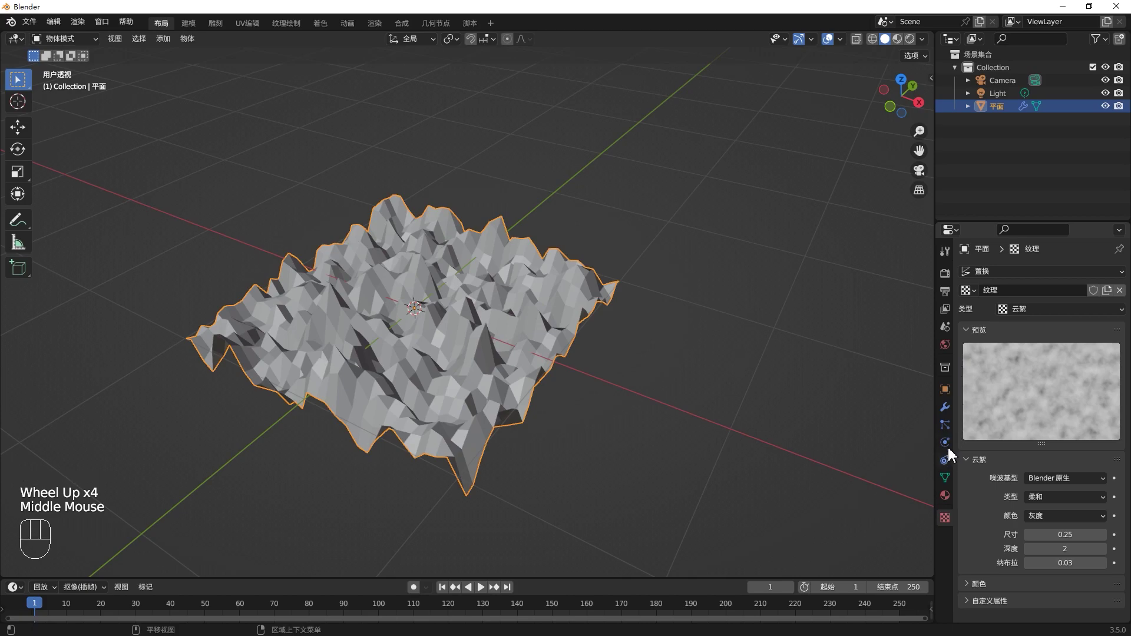
pyautogui.click(945, 408)
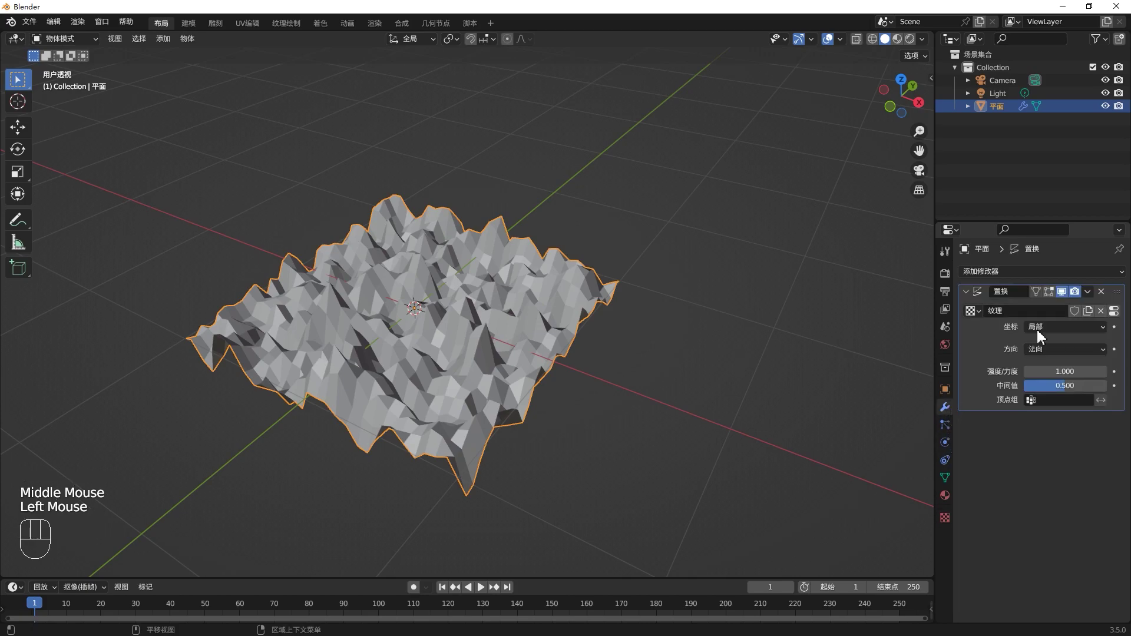
pyautogui.click(1114, 312)
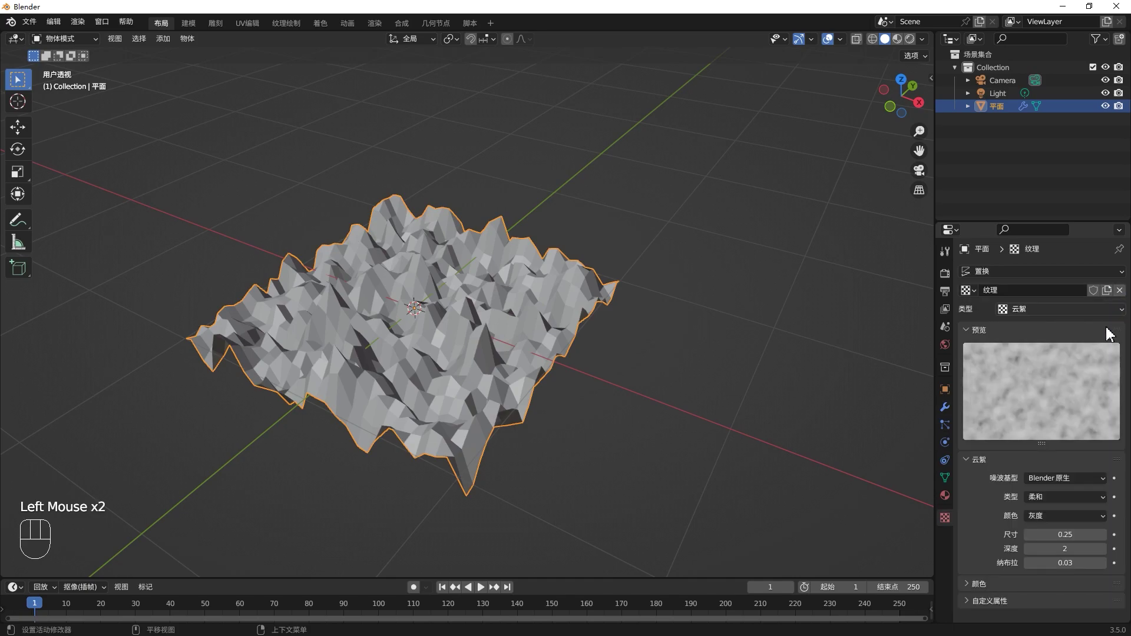
pyautogui.click(948, 408)
pyautogui.click(1012, 461)
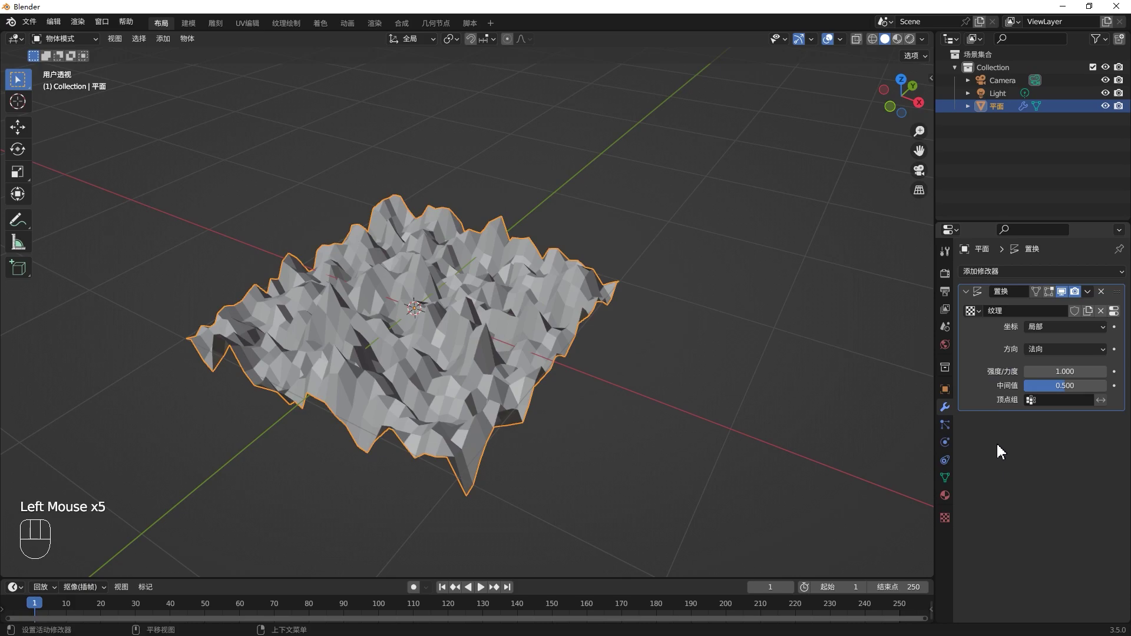
pyautogui.click(946, 518)
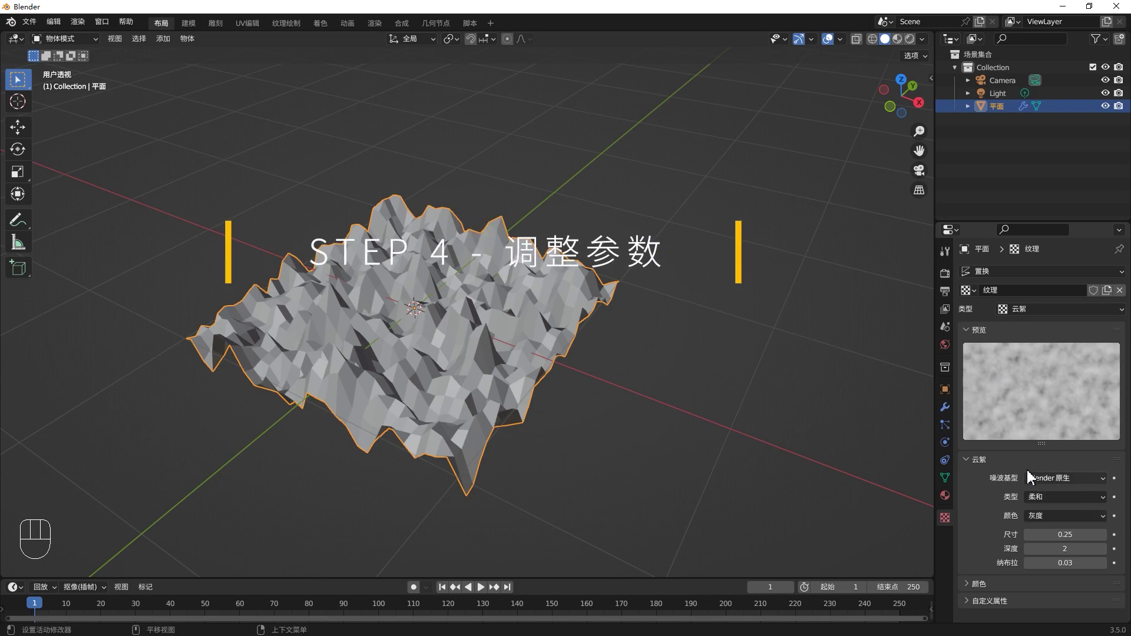
# - Try the hard (犀利) noise type on the Clouds texture and restore the soft (柔和) type
pyautogui.click(1061, 497)
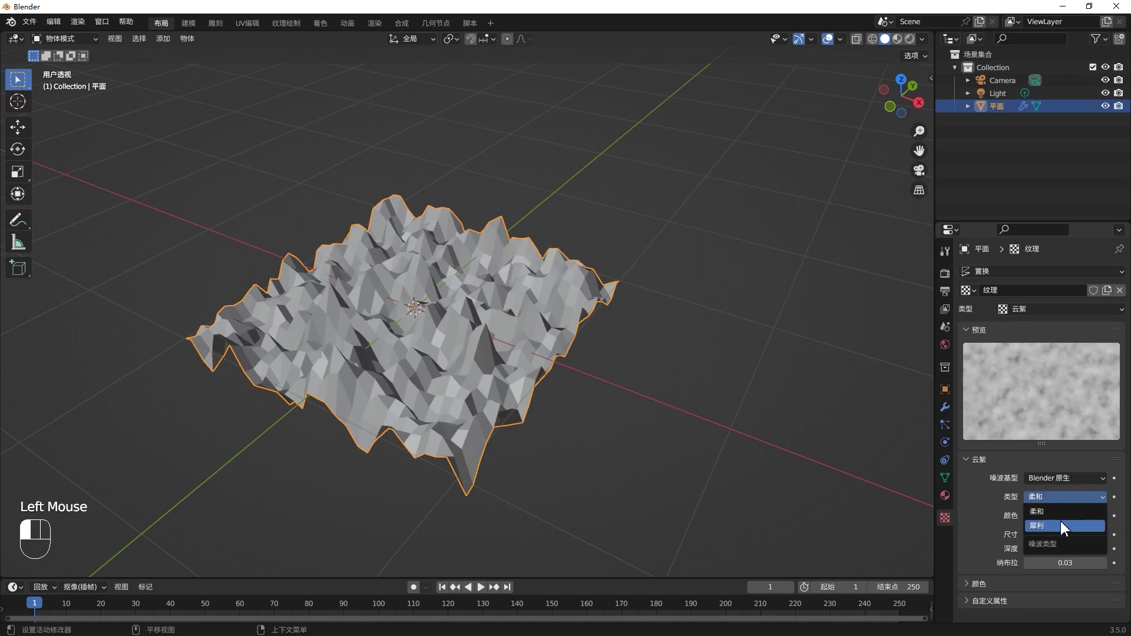
pyautogui.click(1065, 526)
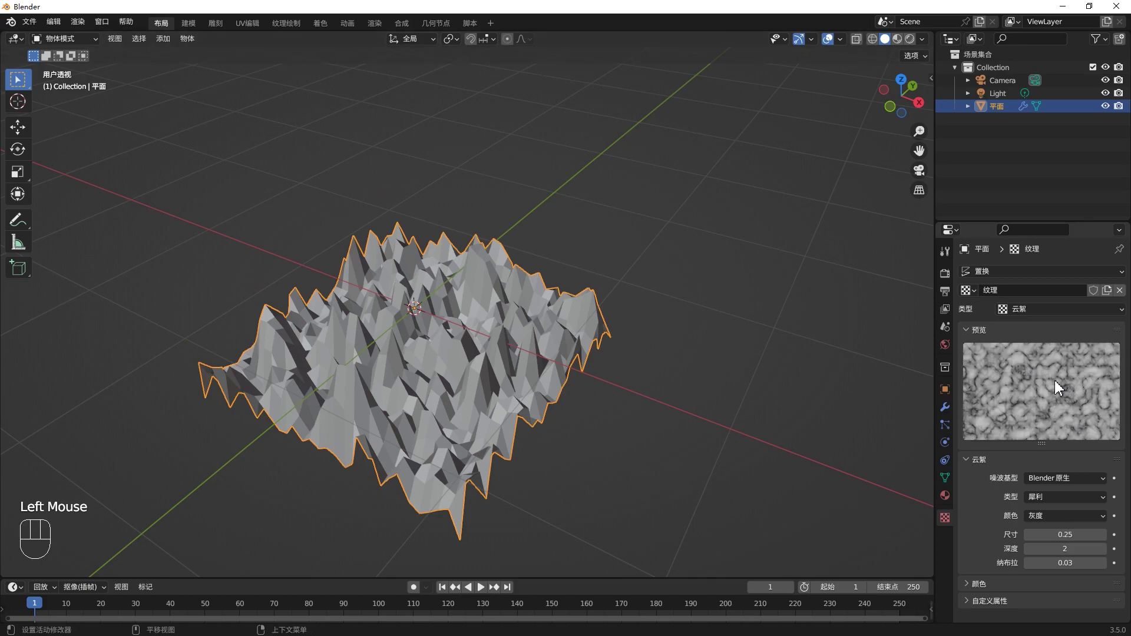
pyautogui.click(1045, 497)
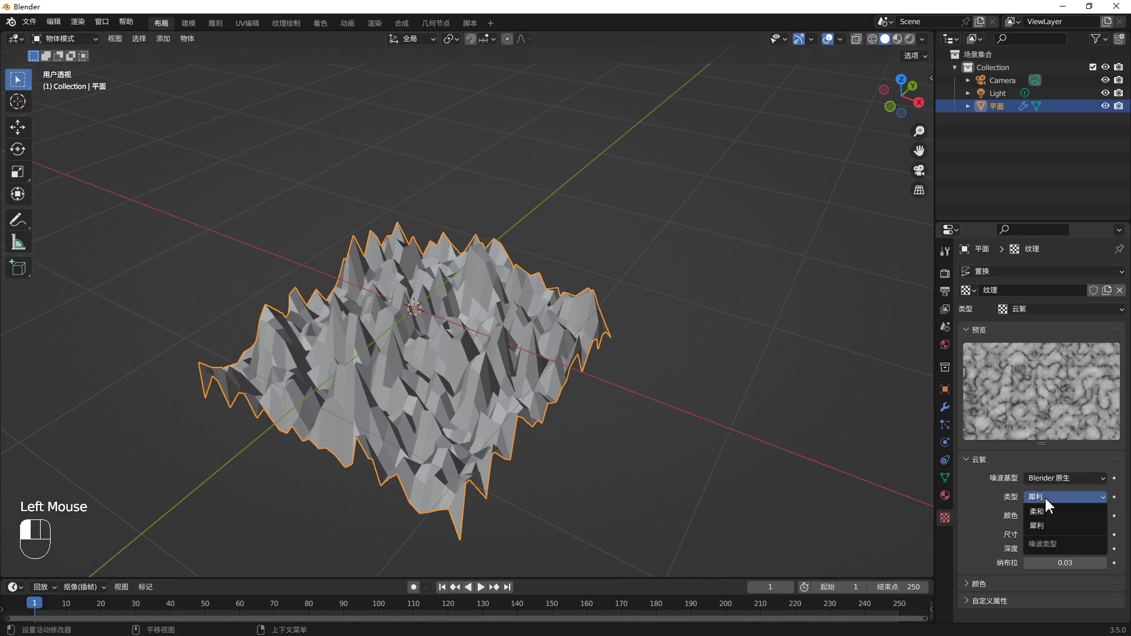
pyautogui.click(1049, 510)
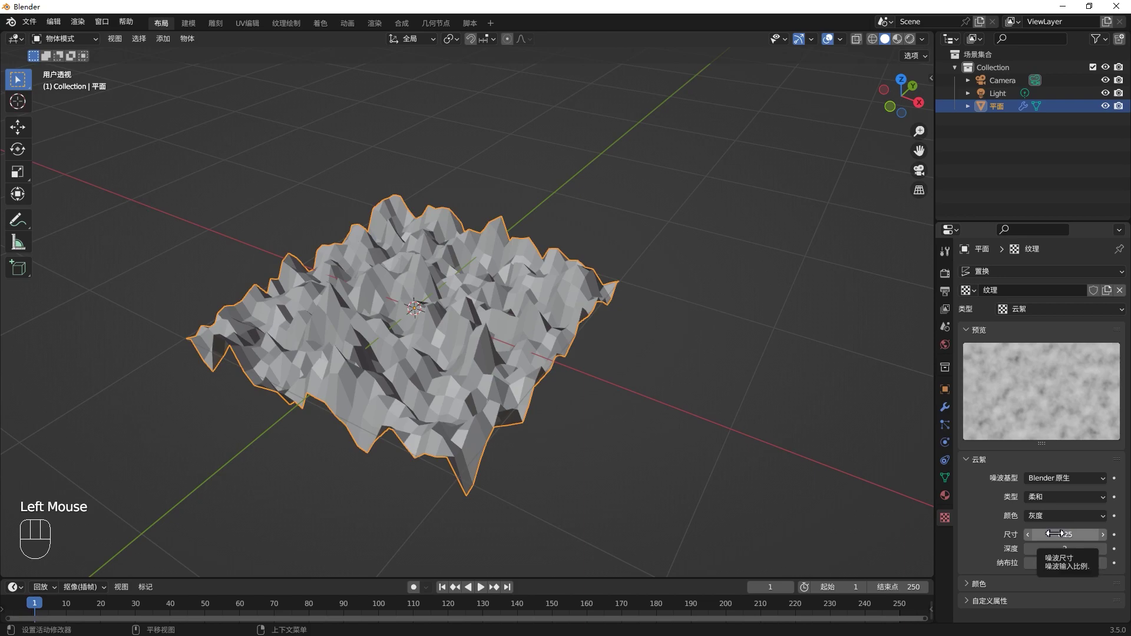
# - Set the Clouds texture's noise size to 0.81 and its nabla (纳布拉) to 0.10
pyautogui.moveTo(1066, 534)
pyautogui.mouseDown()
pyautogui.moveTo(1117, 534)
pyautogui.moveTo(1055, 534)
pyautogui.mouseUp()
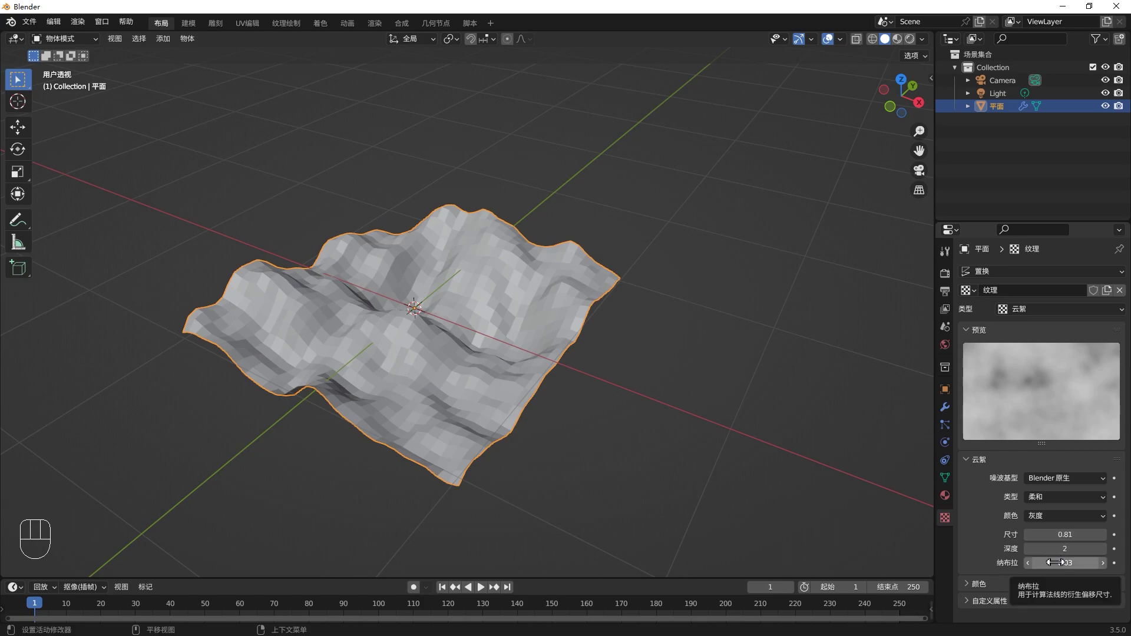
pyautogui.moveTo(1066, 563); pyautogui.dragTo(1075, 562)
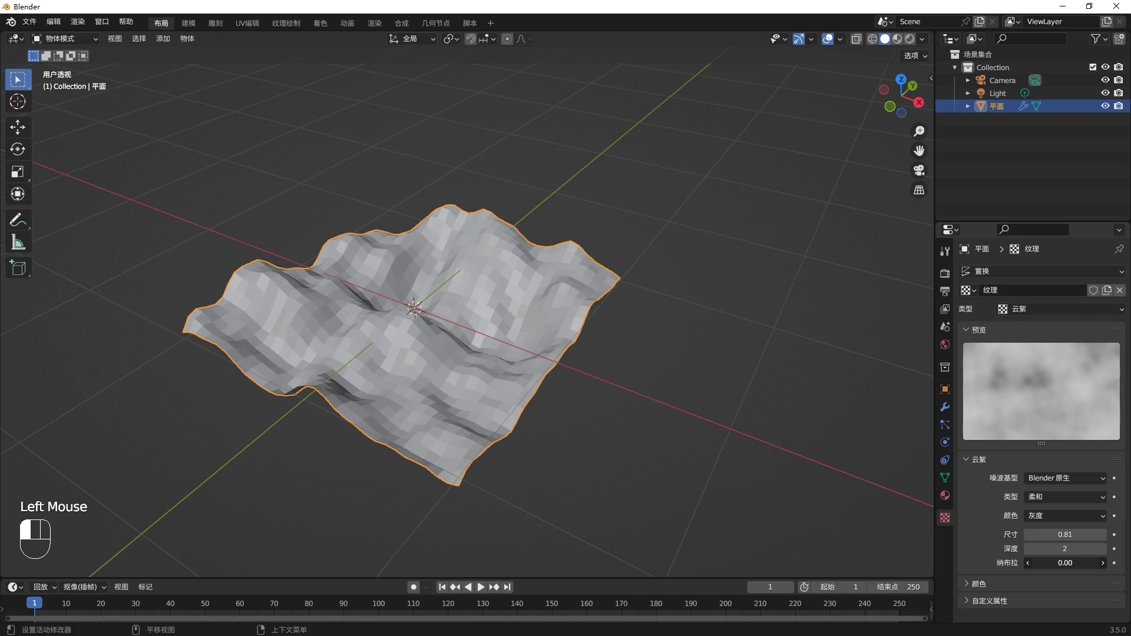
pyautogui.moveTo(1066, 563); pyautogui.dragTo(1065, 563)
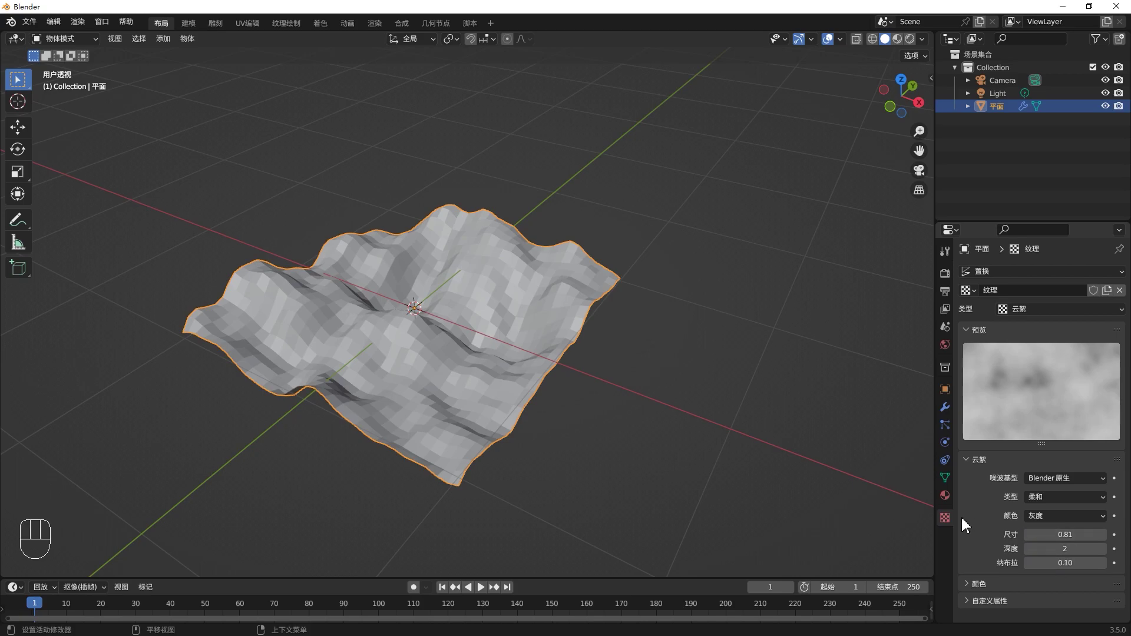
# - Experiment with the Displace modifier's strength and midlevel, resetting both to their default values along the way
pyautogui.click(946, 411)
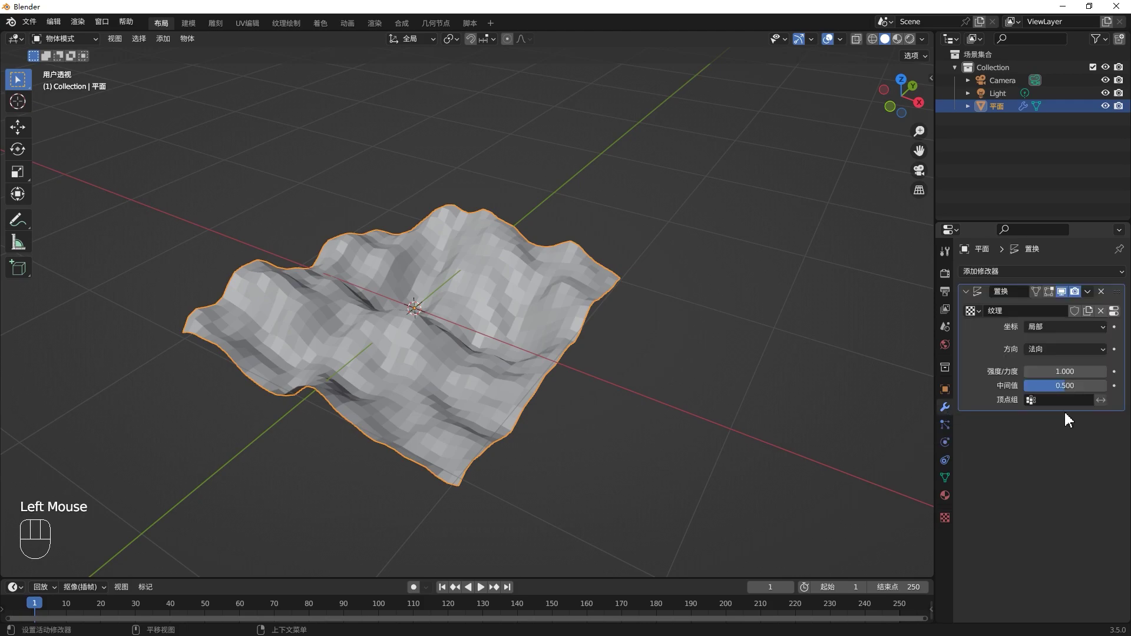
pyautogui.moveTo(1057, 372); pyautogui.dragTo(1036, 385)
pyautogui.moveTo(569, 347); pyautogui.dragTo(574, 301, button='middle')
pyautogui.moveTo(1049, 386); pyautogui.dragTo(1091, 384)
pyautogui.rightClick(1091, 384)
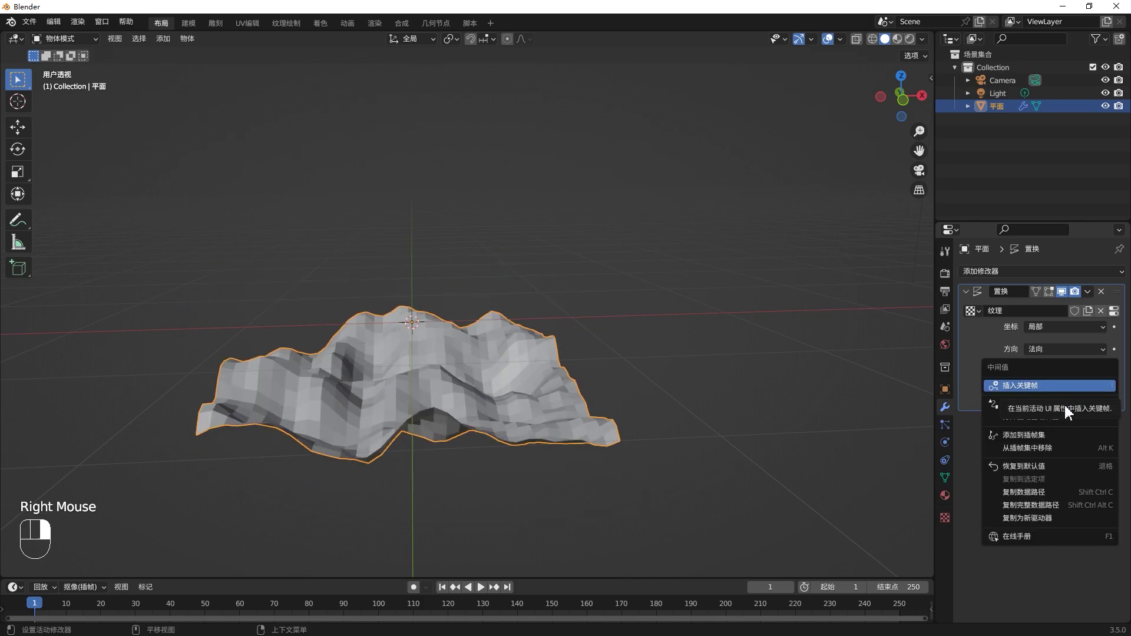
pyautogui.click(1069, 467)
pyautogui.middleClick(1064, 406)
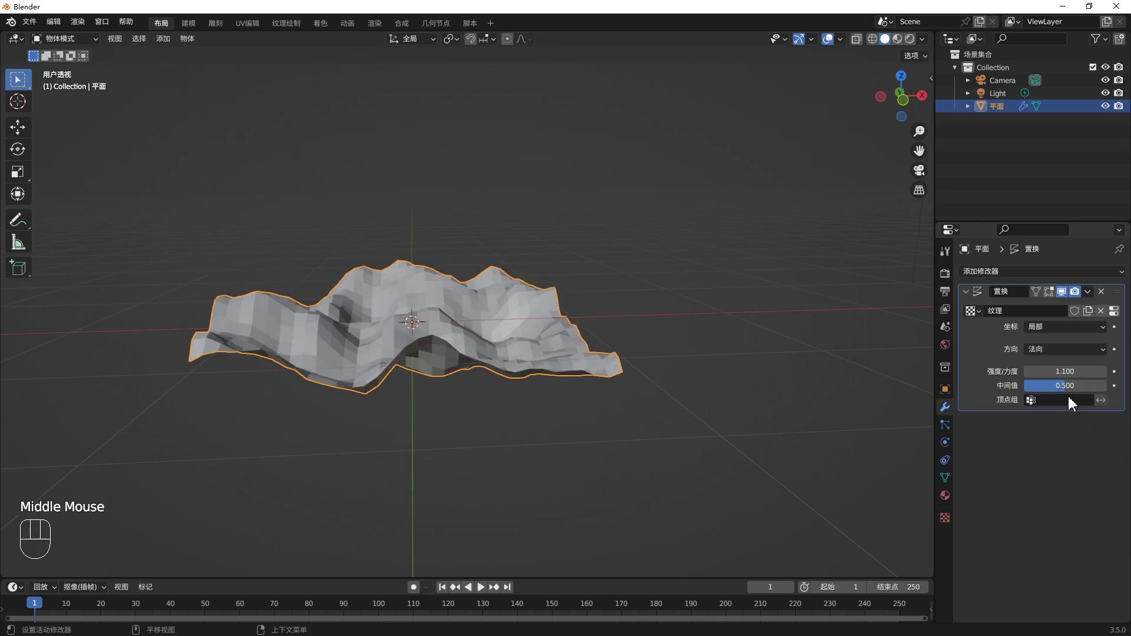
pyautogui.rightClick(1072, 370)
pyautogui.click(1064, 451)
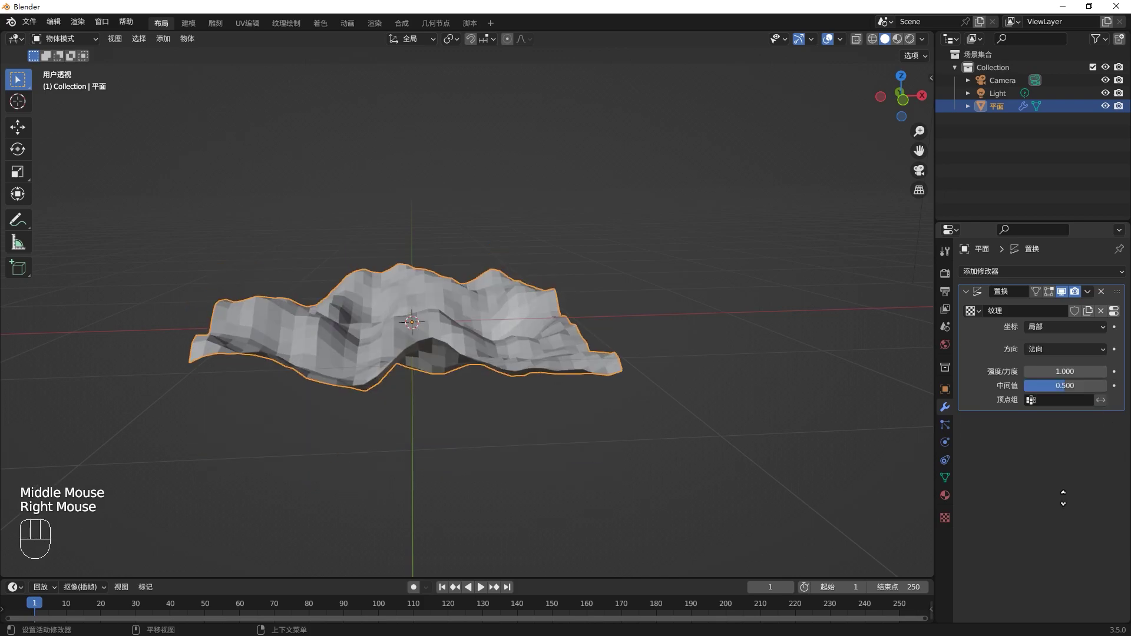
pyautogui.moveTo(720, 392); pyautogui.dragTo(967, 416, button='middle')
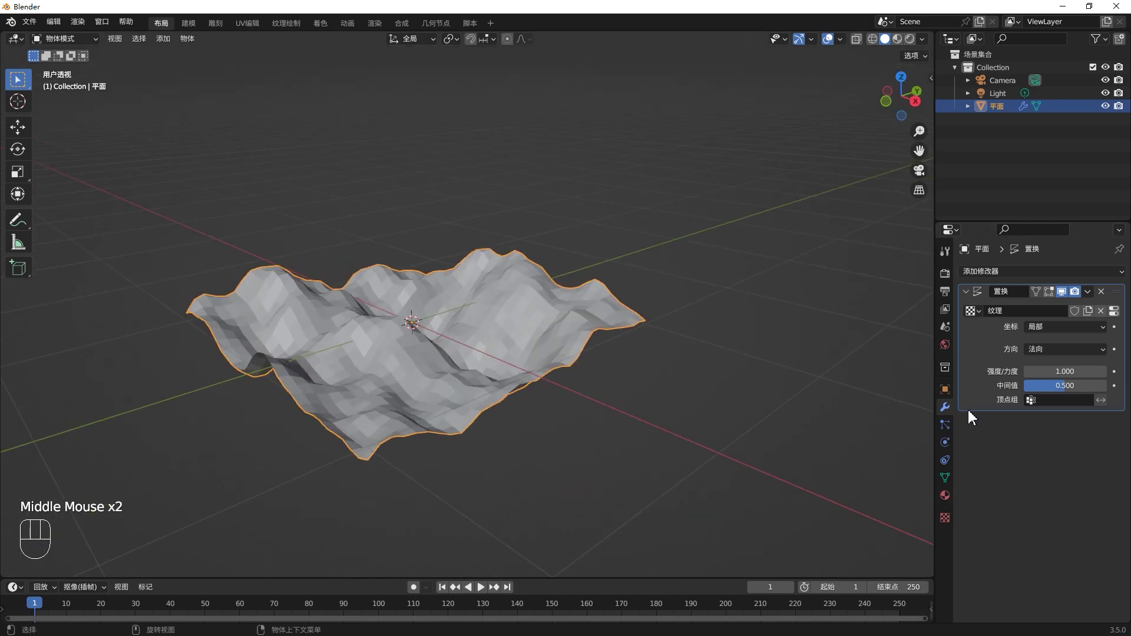
pyautogui.moveTo(1039, 375); pyautogui.dragTo(1002, 376)
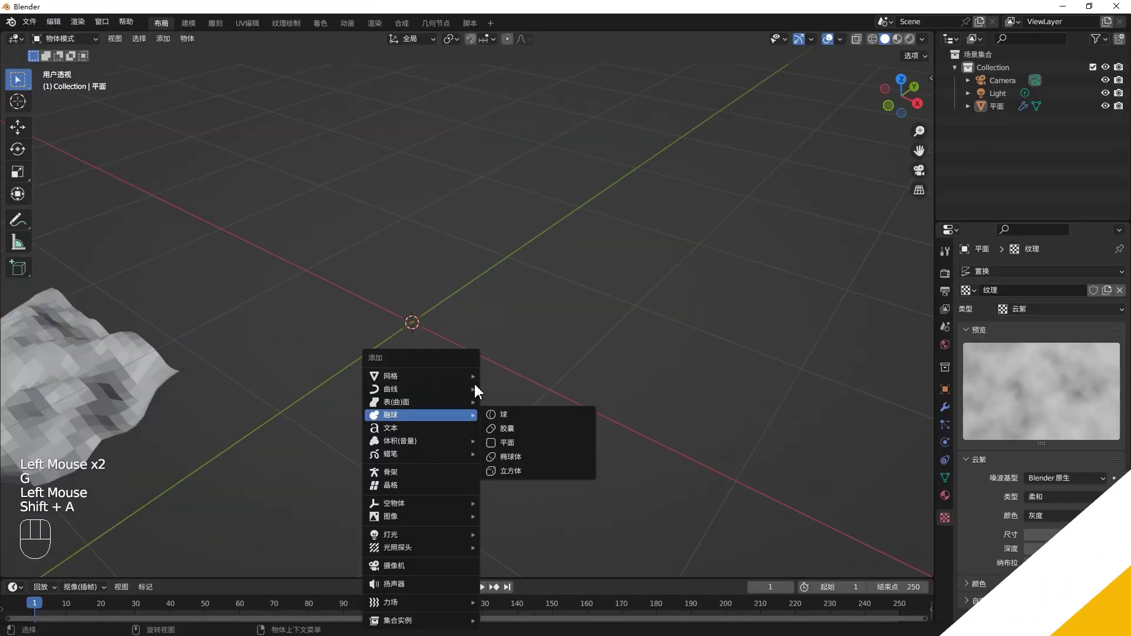
# - Add a second 2 m mesh plane at the origin and subdivide it once in edit mode
pyautogui.moveTo(470, 379)
pyautogui.click(516, 379)
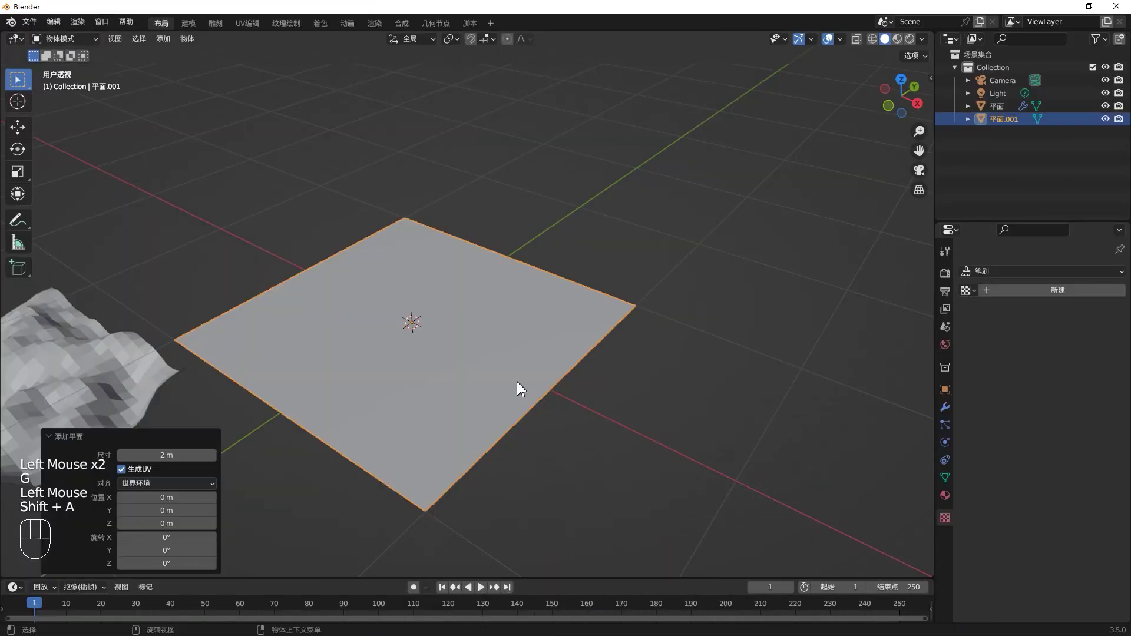
pyautogui.moveTo(444, 351); pyautogui.dragTo(450, 363, button='middle')
pyautogui.press('Tab')
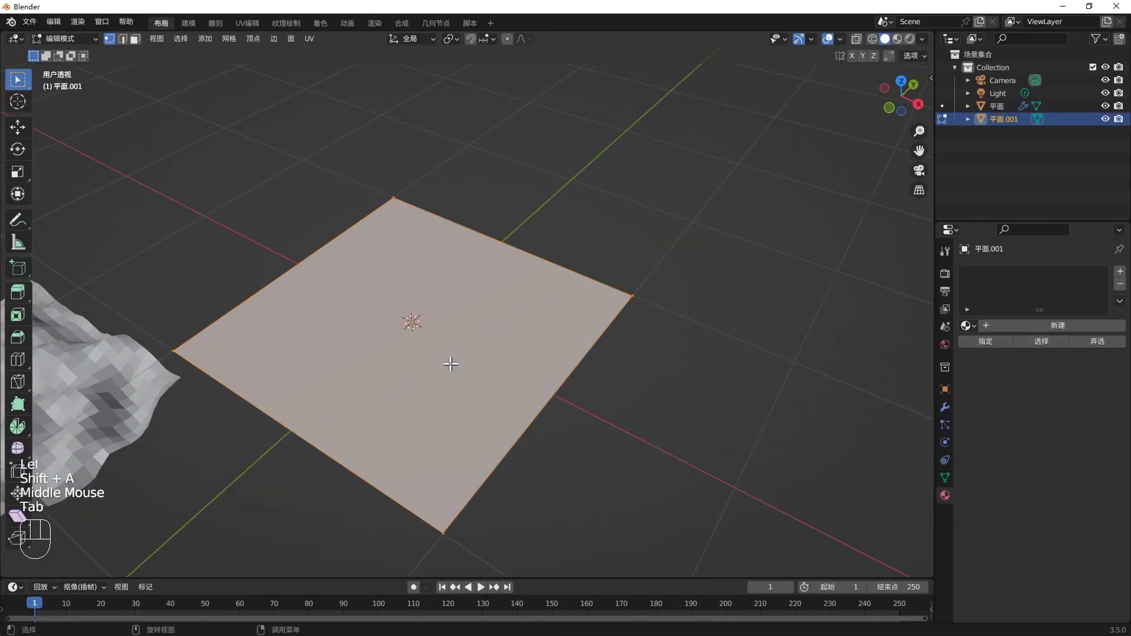
pyautogui.rightClick(452, 369)
pyautogui.click(428, 348)
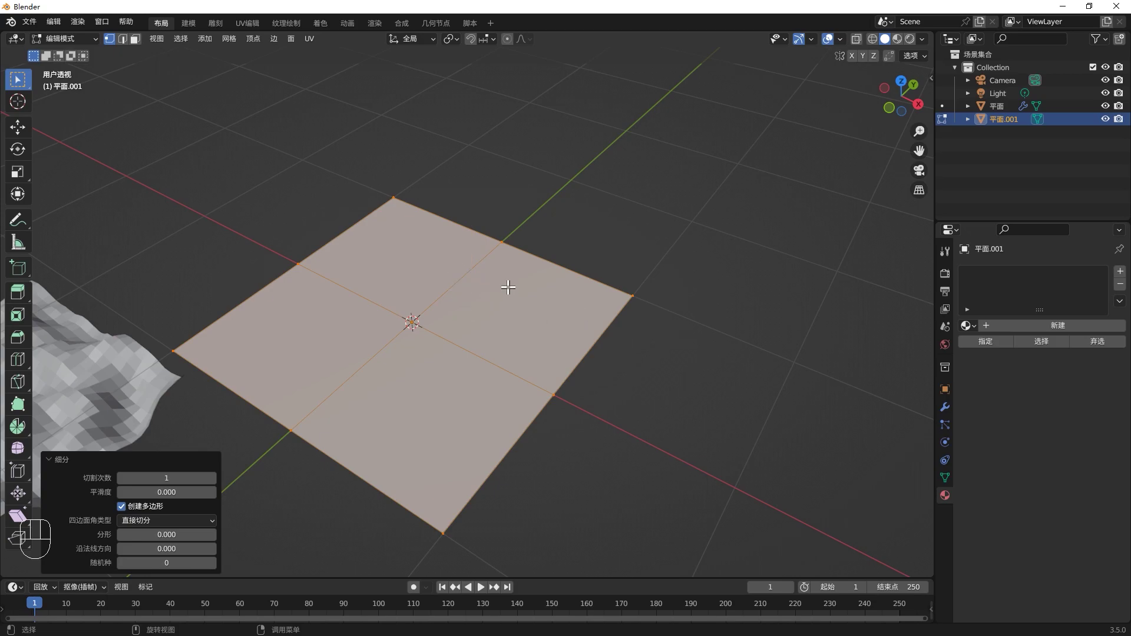
pyautogui.press('Tab')
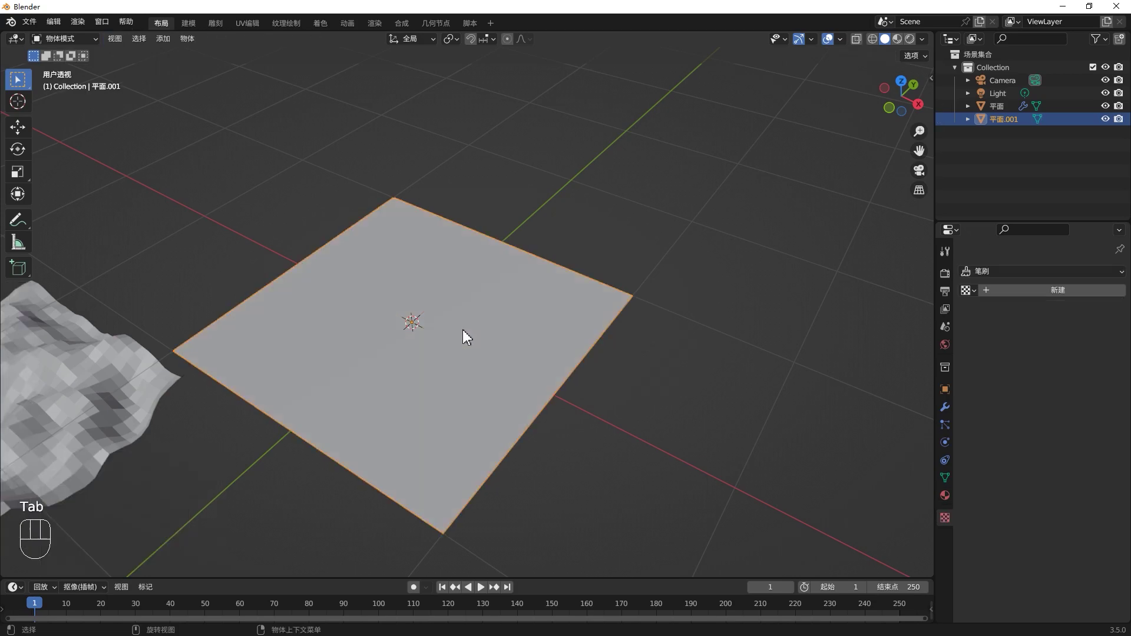
pyautogui.press('Tab')
pyautogui.press('Tab')
pyautogui.click(483, 304)
pyautogui.press('Tab')
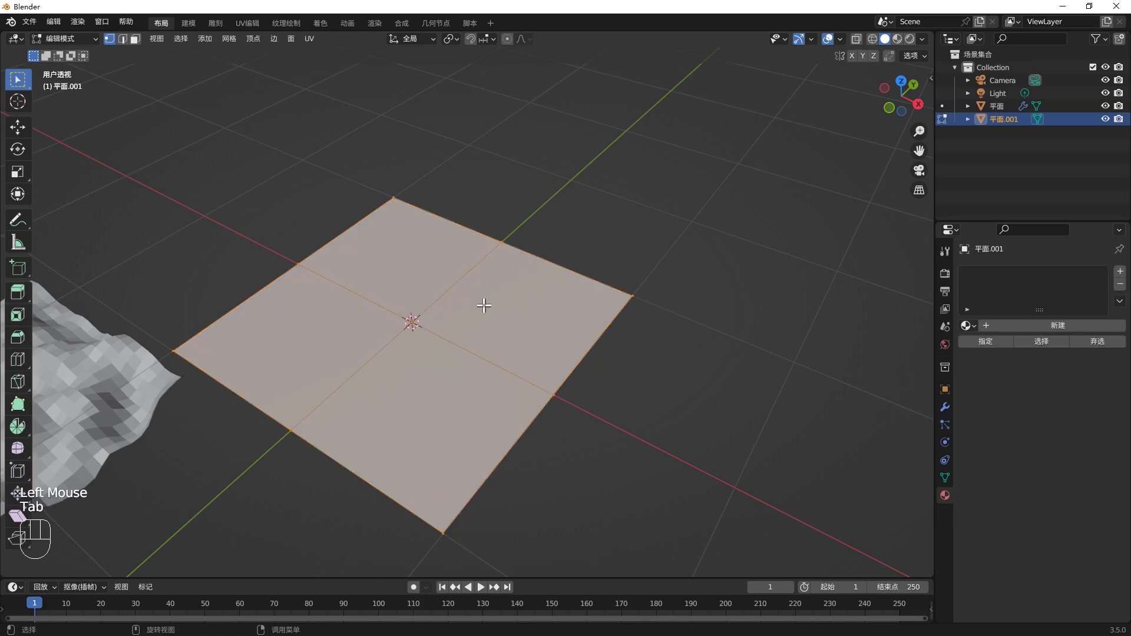
# - Try subdividing the second plane's mesh further in edit mode, raising the number of cuts (切割次数) to make a dense grid
pyautogui.rightClick(504, 348)
pyautogui.click(498, 349)
pyautogui.rightClick(498, 352)
pyautogui.click(495, 349)
pyautogui.click(213, 478)
pyautogui.click(212, 477)
pyautogui.click(213, 478)
pyautogui.click(213, 478)
pyautogui.click(565, 381)
pyautogui.press('Tab')
pyautogui.press('Tab')
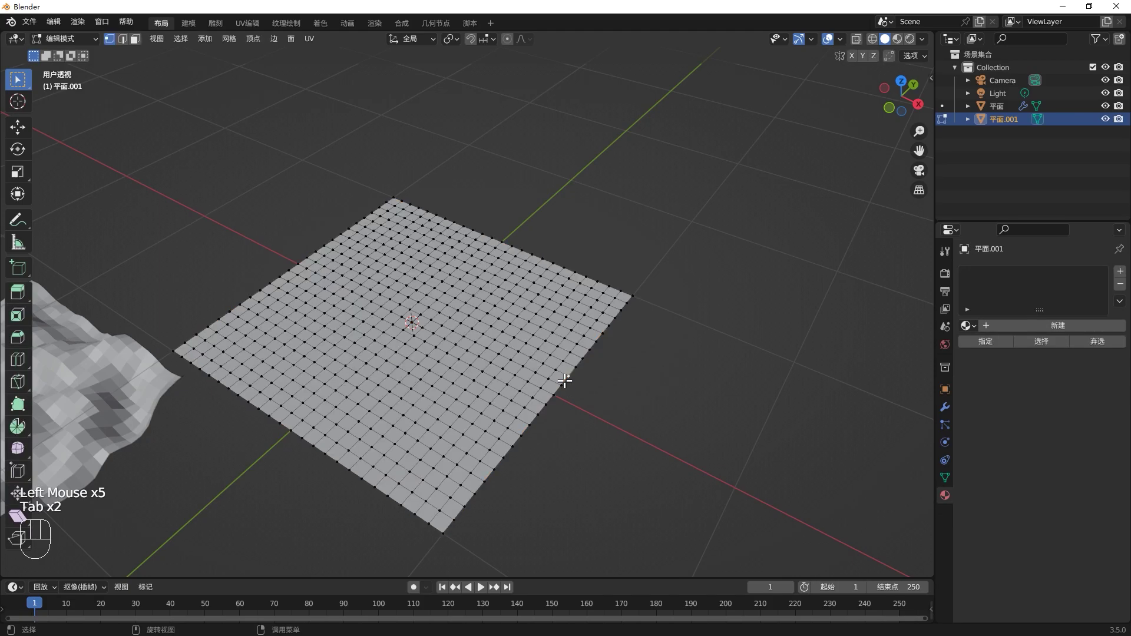
# - Undo the extra subdivisions of the second plane's mesh and return to object mode
pyautogui.hotkey('ctrl', 'z')
pyautogui.hotkey('ctrl', 'z')
pyautogui.hotkey('ctrl', 'z')
pyautogui.hotkey('ctrl', 'z')
pyautogui.hotkey('ctrl', 'z')
pyautogui.hotkey('ctrl', 'z')
pyautogui.hotkey('ctrl', 'z')
pyautogui.click(564, 380)
pyautogui.press('Tab')
pyautogui.press('Tab')
# - Add a Subdivision Surface (表面细分) modifier to the second plane and set its viewport level (视图层级) to 7
pyautogui.click(946, 407)
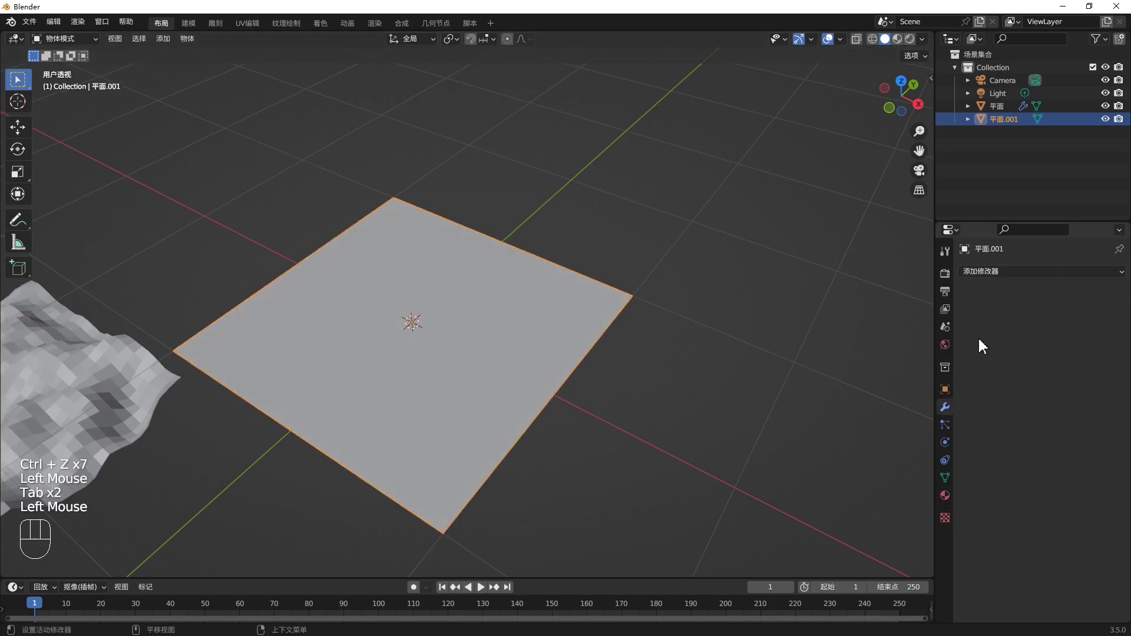
pyautogui.click(1006, 271)
pyautogui.click(946, 505)
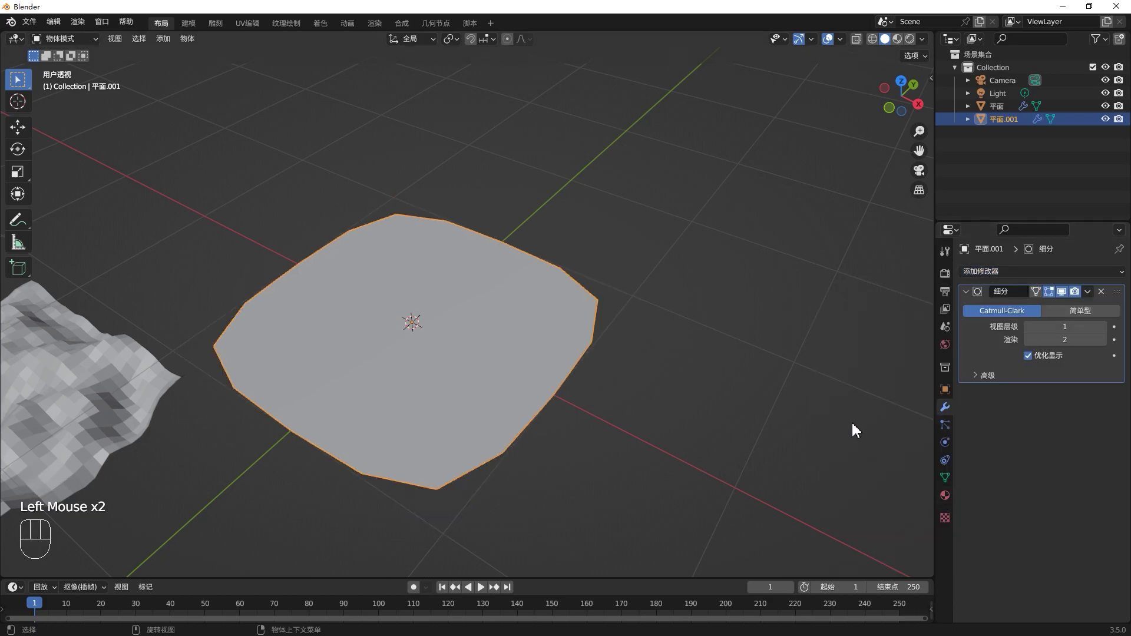
pyautogui.click(1105, 327)
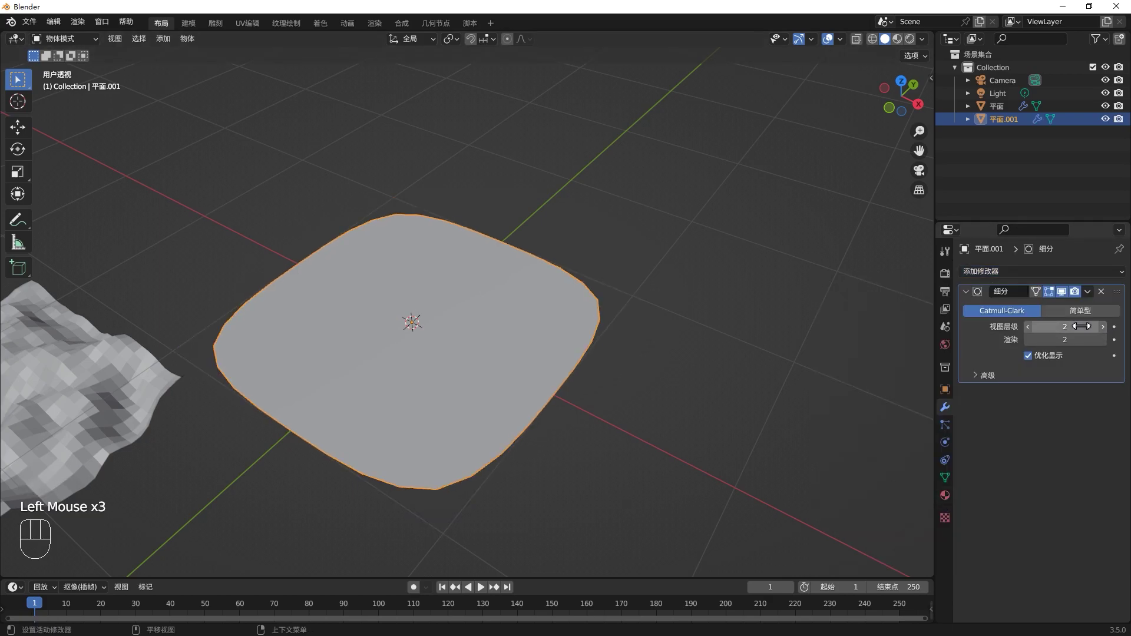
pyautogui.click(1083, 326)
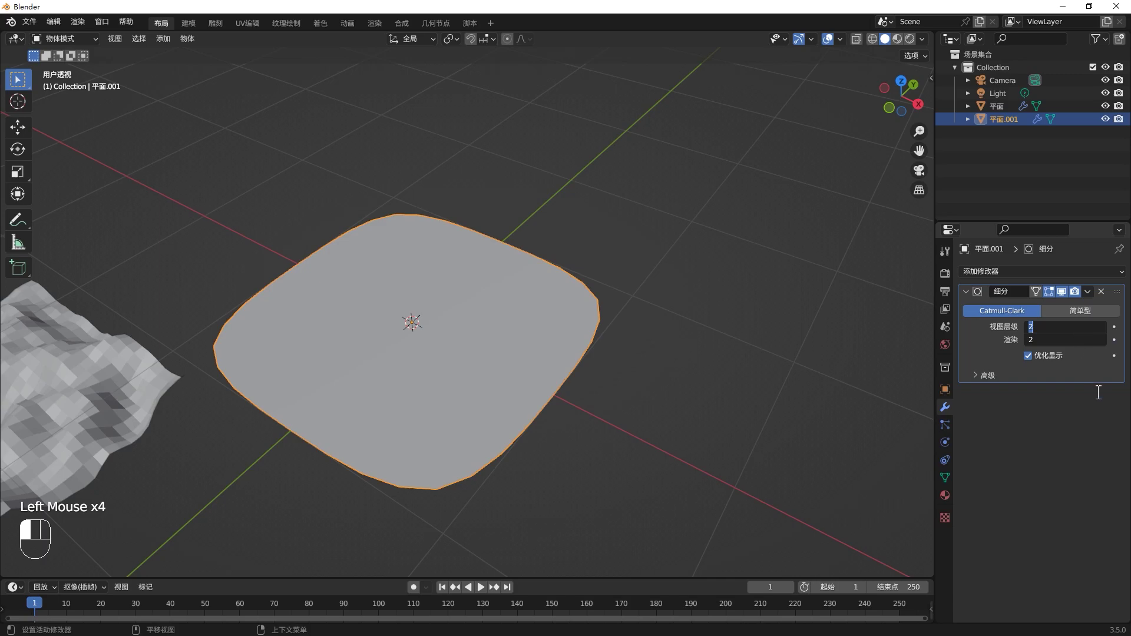
pyautogui.write('7')
pyautogui.press('Return')
pyautogui.press('Tab')
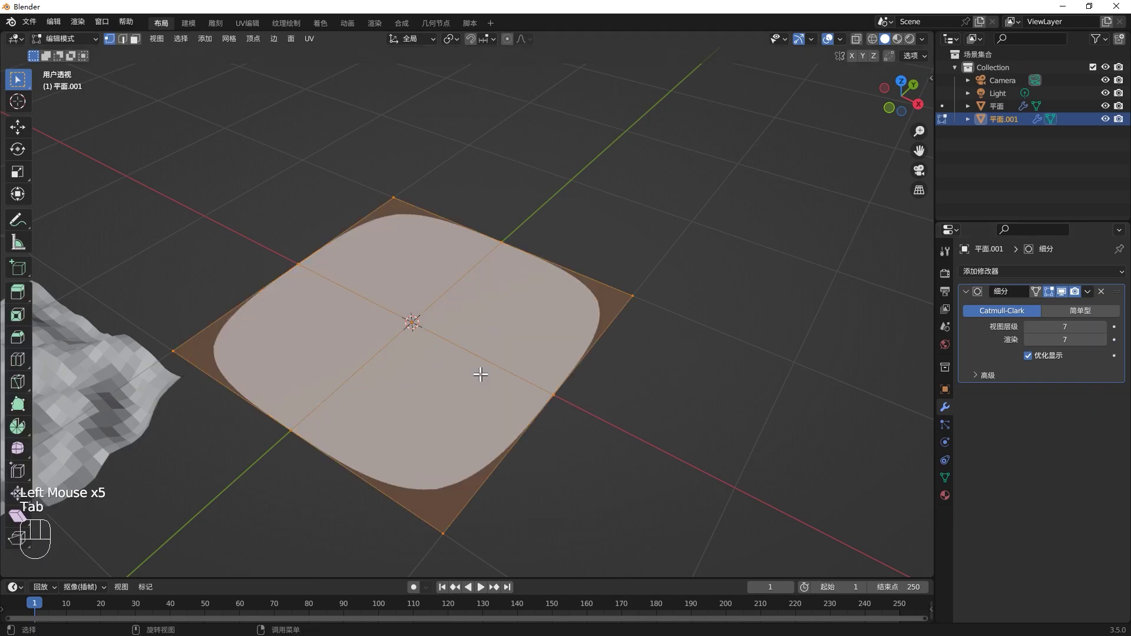
# - Set the subdivision modifier's viewport and render levels to 8, finishing in object mode
pyautogui.click(1100, 327)
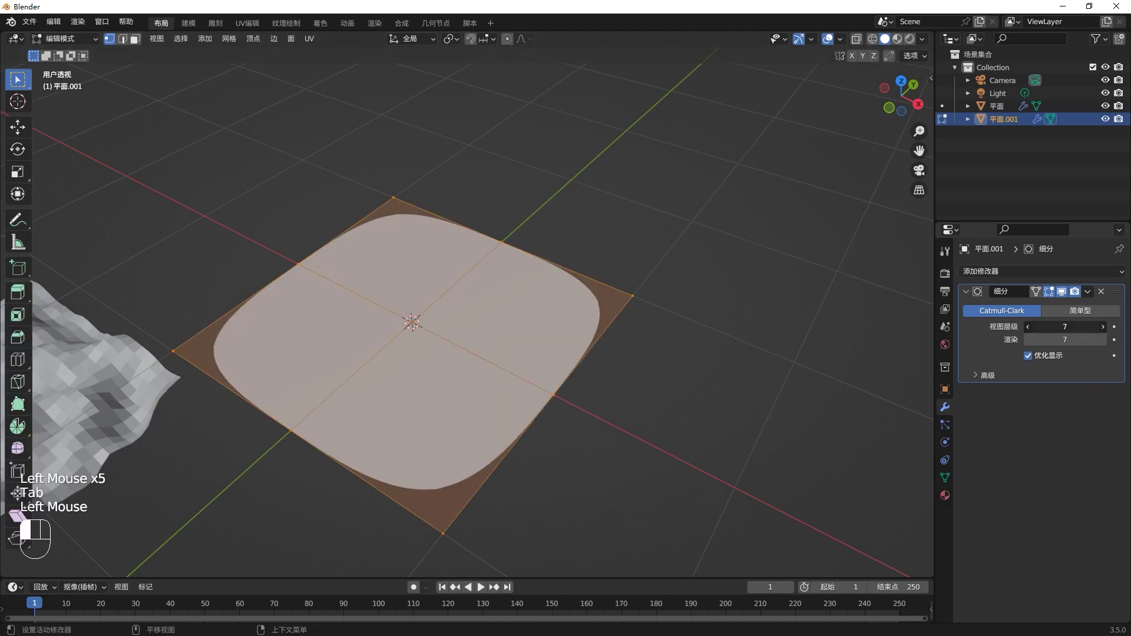
pyautogui.moveTo(1082, 340); pyautogui.dragTo(1088, 340)
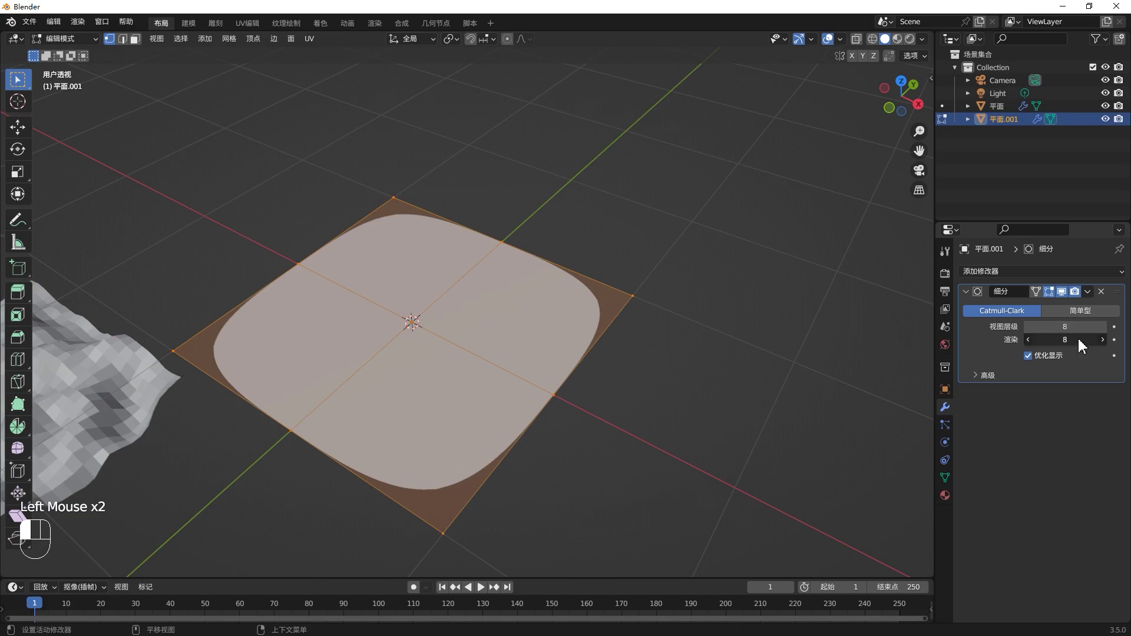
pyautogui.click(1069, 422)
pyautogui.press('Tab')
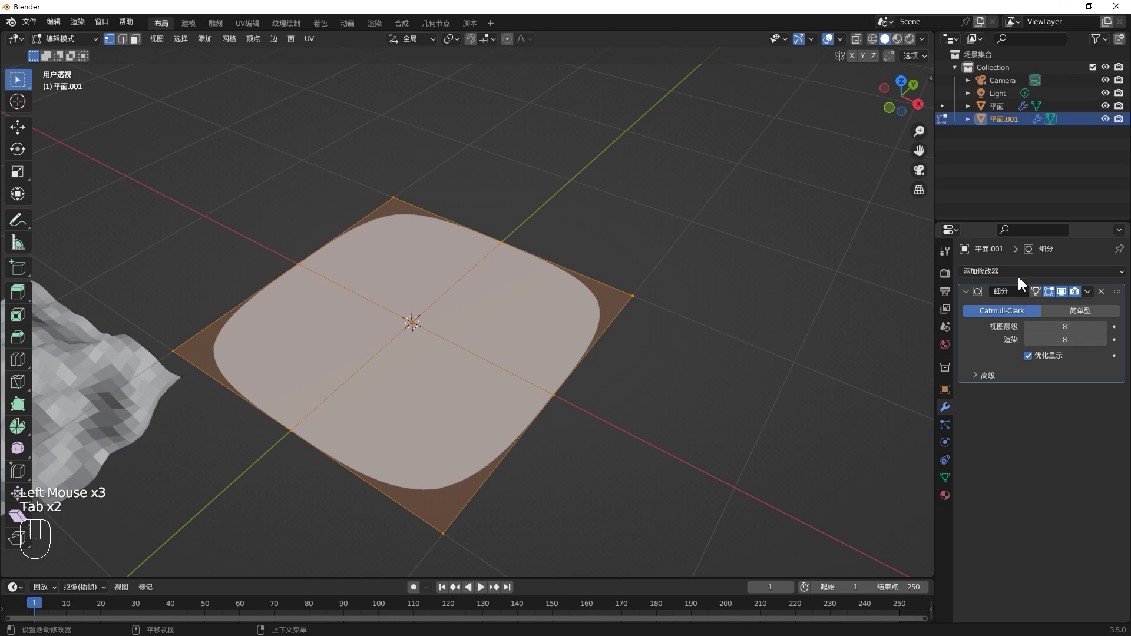
pyautogui.click(765, 324)
pyautogui.press('Tab')
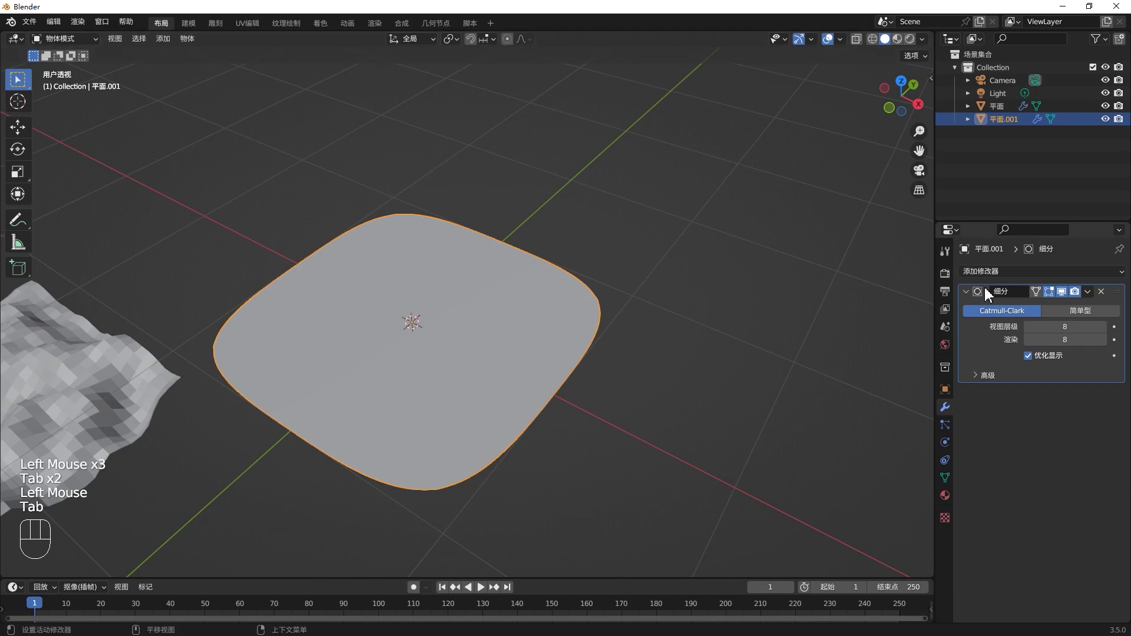
# - Add a Displace (置换) modifier with a new texture to the second plane and set the texture type to Clouds (云絮)
pyautogui.click(992, 272)
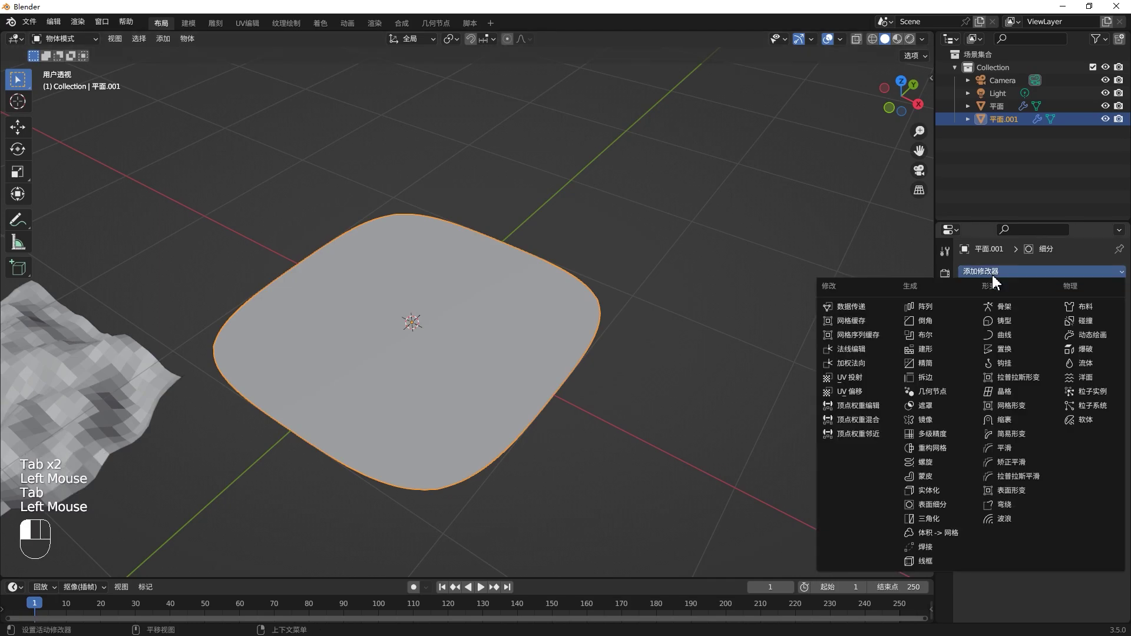
pyautogui.click(1016, 348)
pyautogui.click(1086, 432)
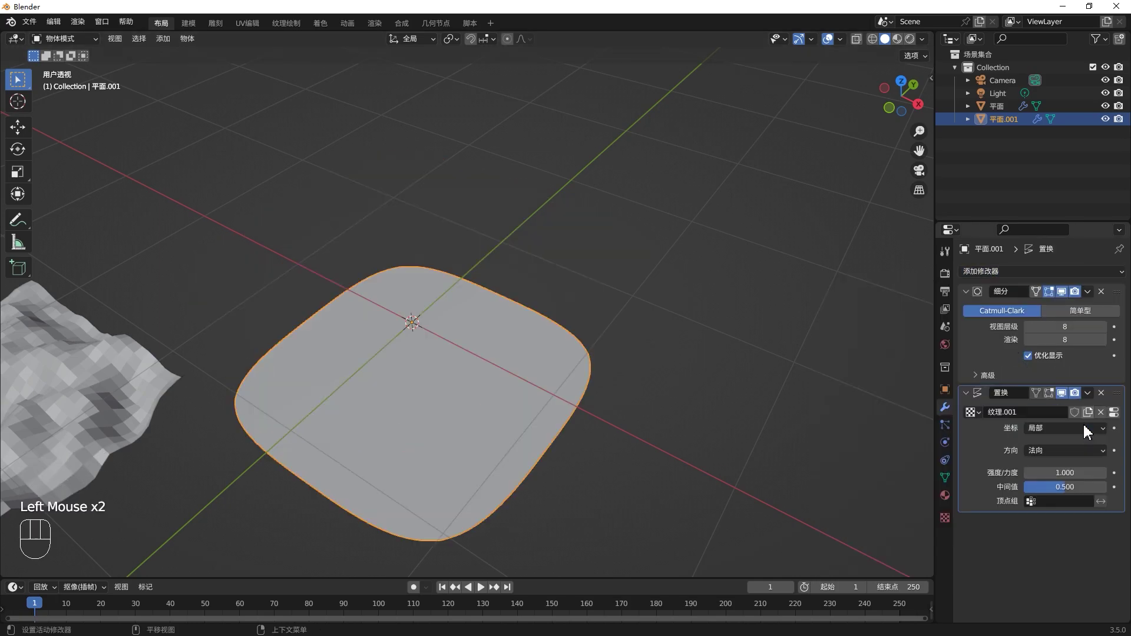
pyautogui.click(1114, 412)
pyautogui.click(1117, 312)
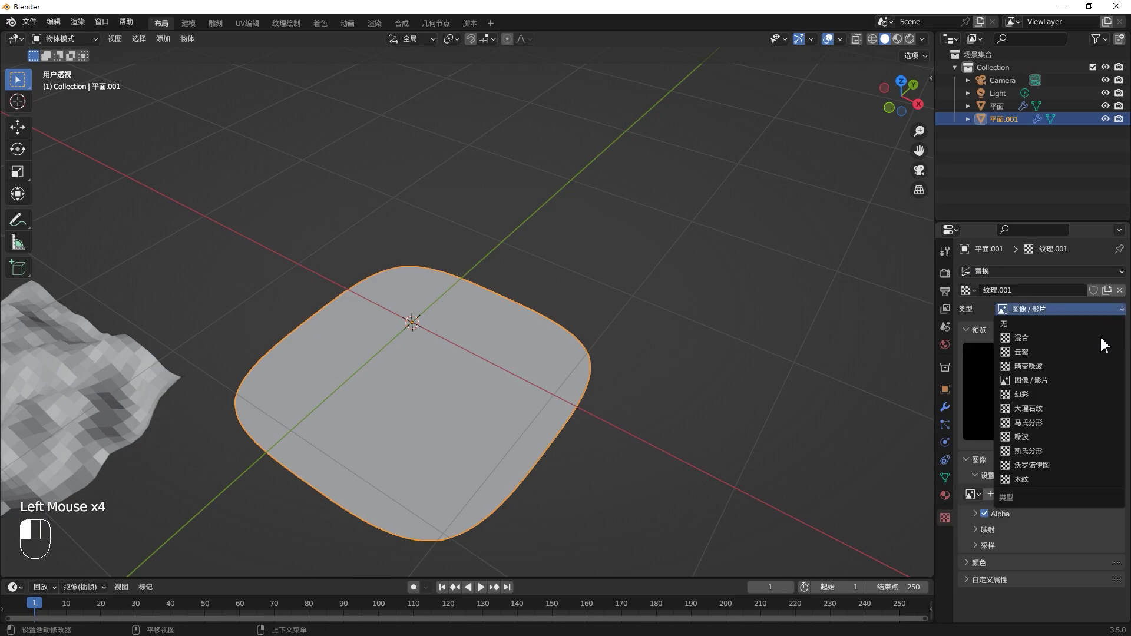
pyautogui.click(1091, 353)
pyautogui.moveTo(516, 386); pyautogui.dragTo(519, 377, button='middle')
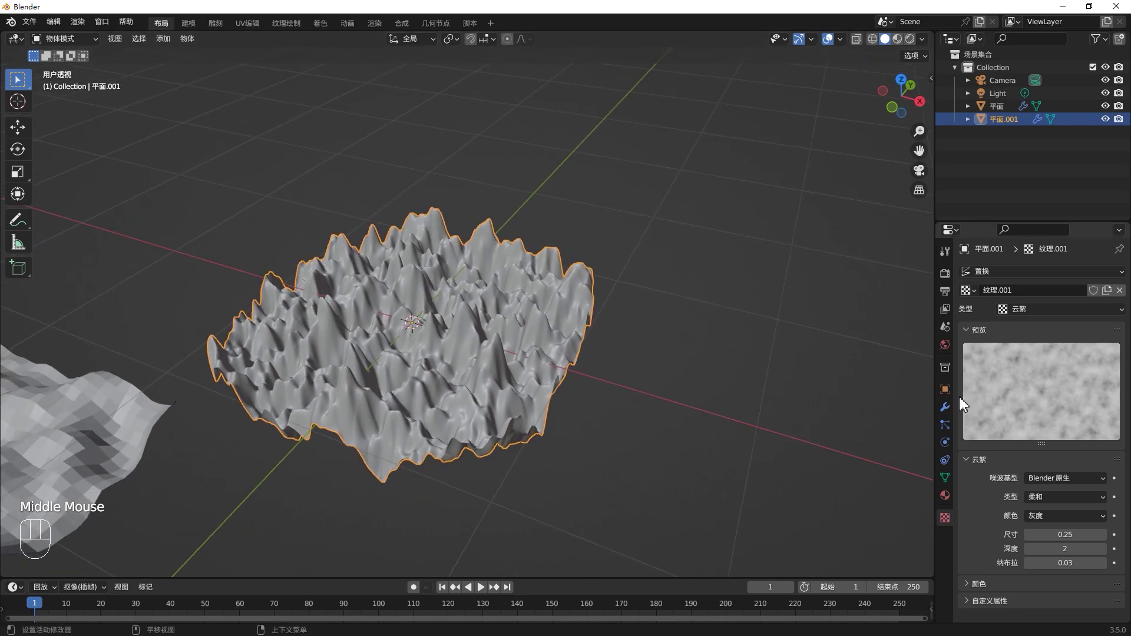
# - Toggle the subdivision modifier's viewport display to compare the displaced plane with and without it, leaving it hidden
pyautogui.click(945, 407)
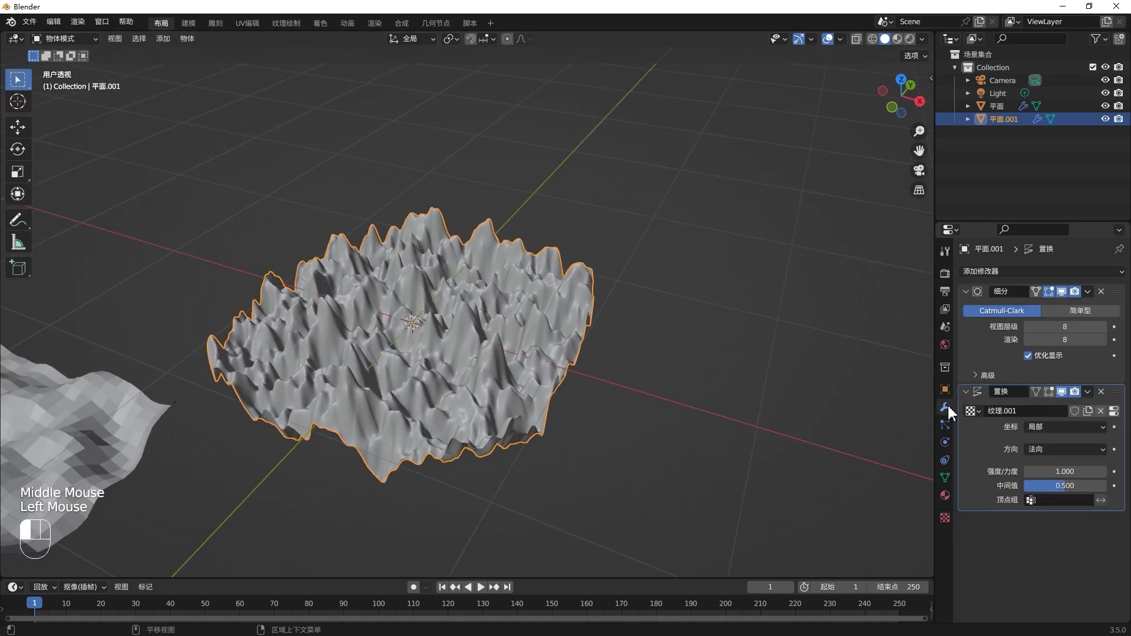
pyautogui.click(1062, 291)
pyautogui.click(1062, 292)
pyautogui.click(1062, 292)
pyautogui.click(1062, 291)
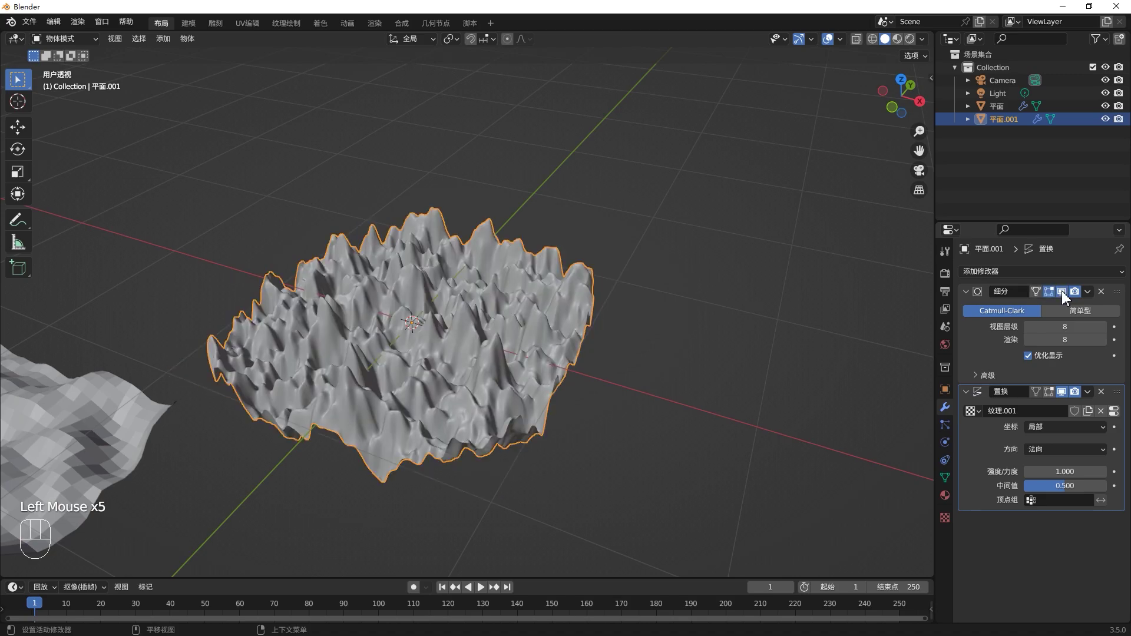
pyautogui.click(1062, 291)
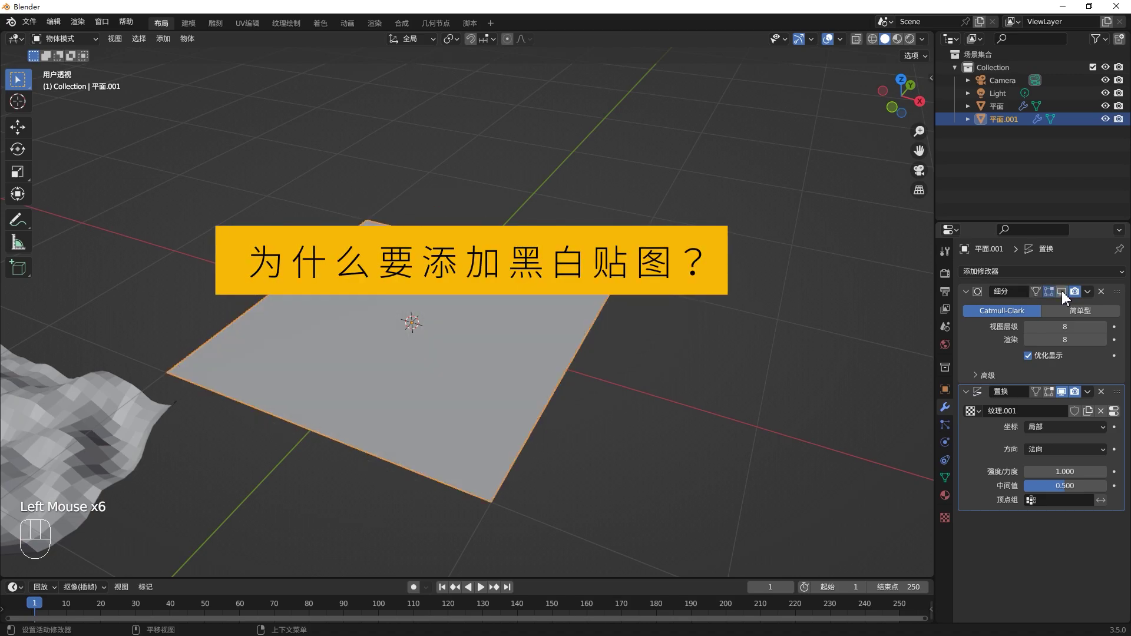
pyautogui.moveTo(687, 422); pyautogui.dragTo(842, 422, button='middle')
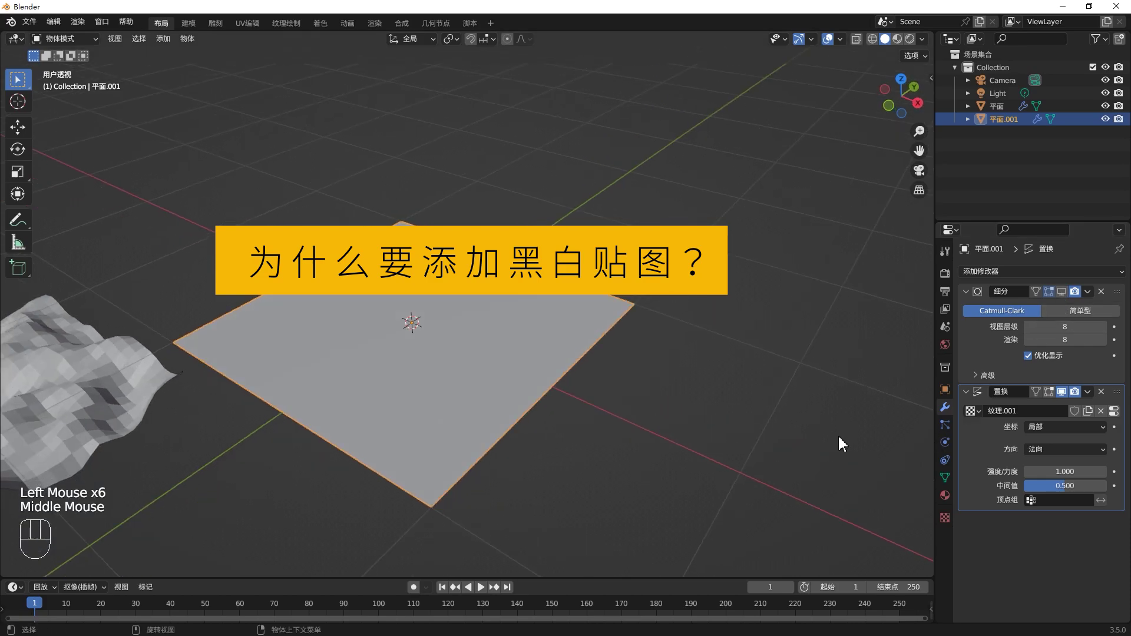
# - Examine the Clouds texture's black-and-white preview and the RGB values of the cube material's base colour
pyautogui.click(946, 518)
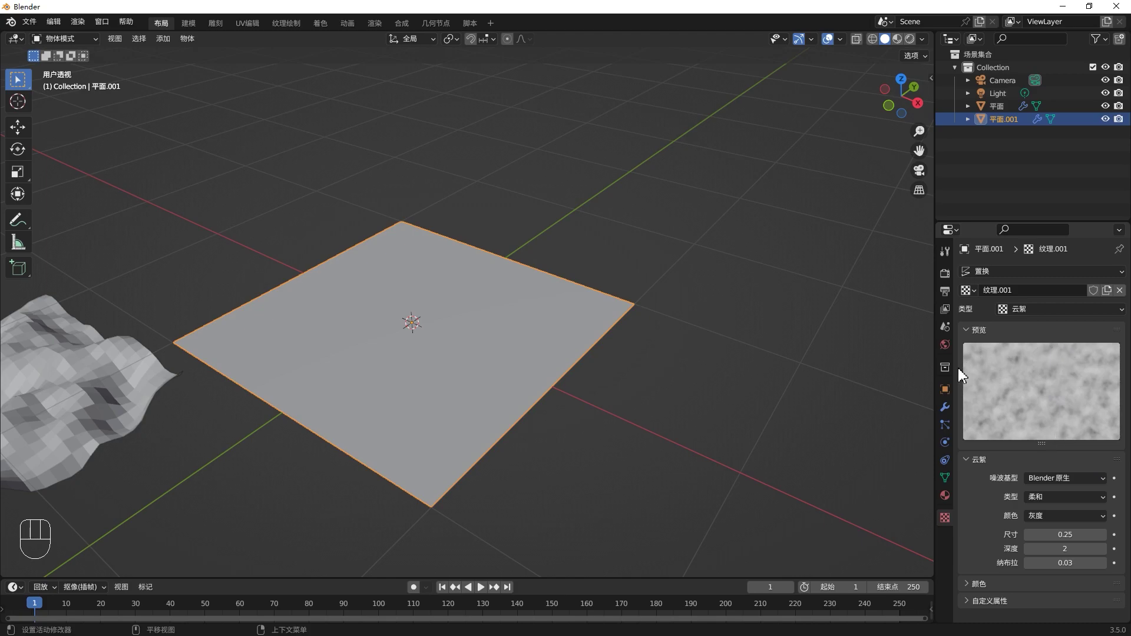
pyautogui.click(945, 389)
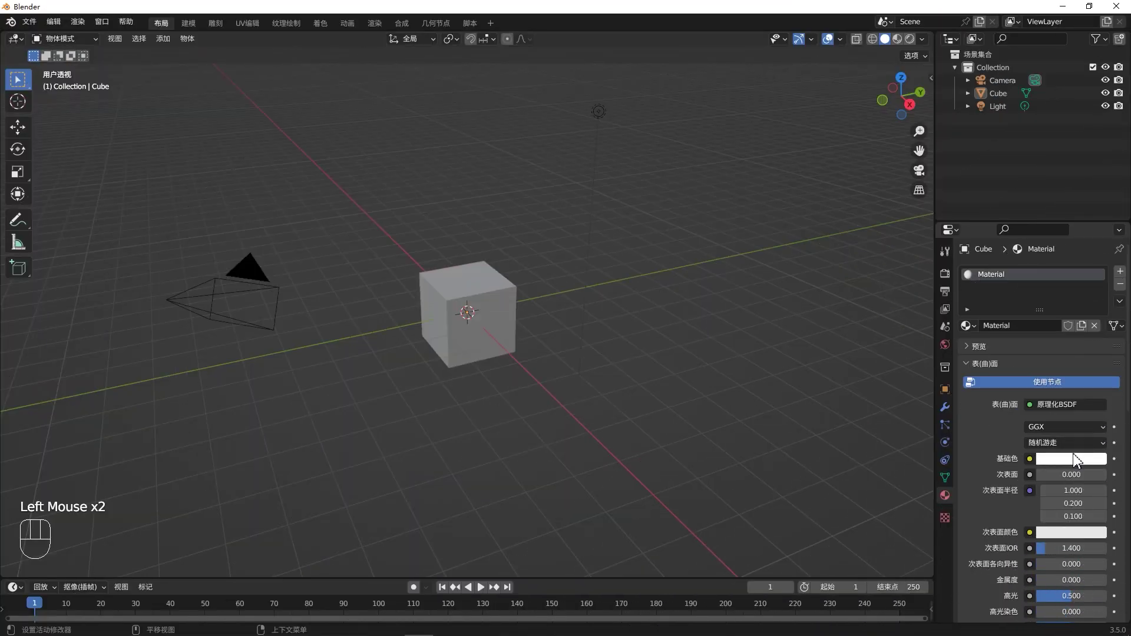
pyautogui.click(1075, 459)
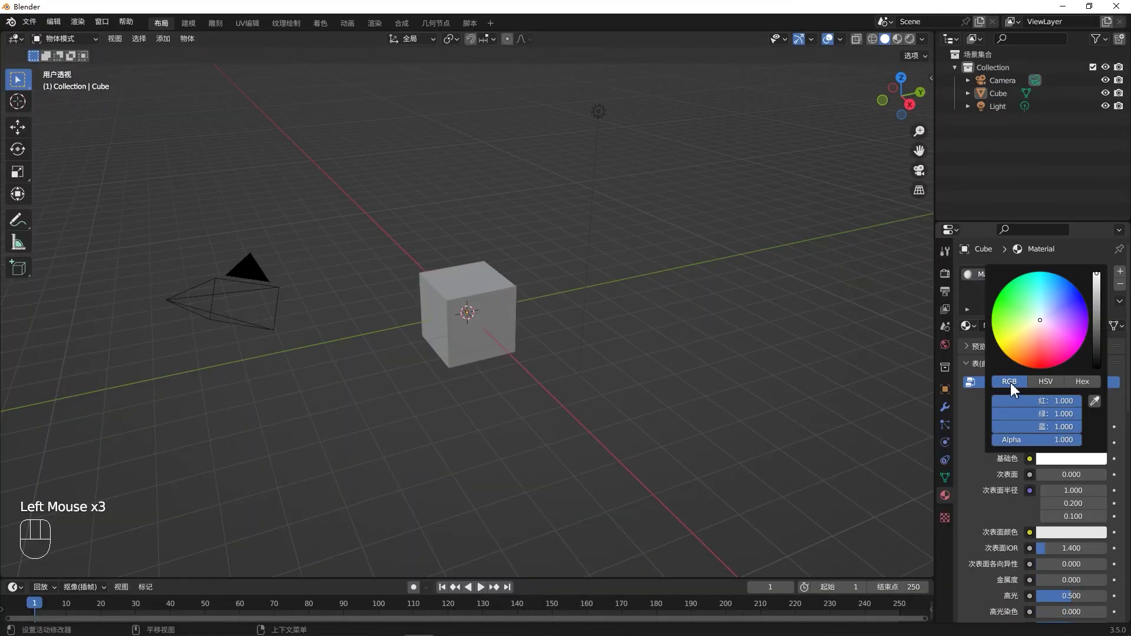
pyautogui.click(1052, 456)
pyautogui.moveTo(1096, 273)
pyautogui.mouseDown()
pyautogui.moveTo(1100, 371)
pyautogui.moveTo(1097, 275)
pyautogui.mouseUp()
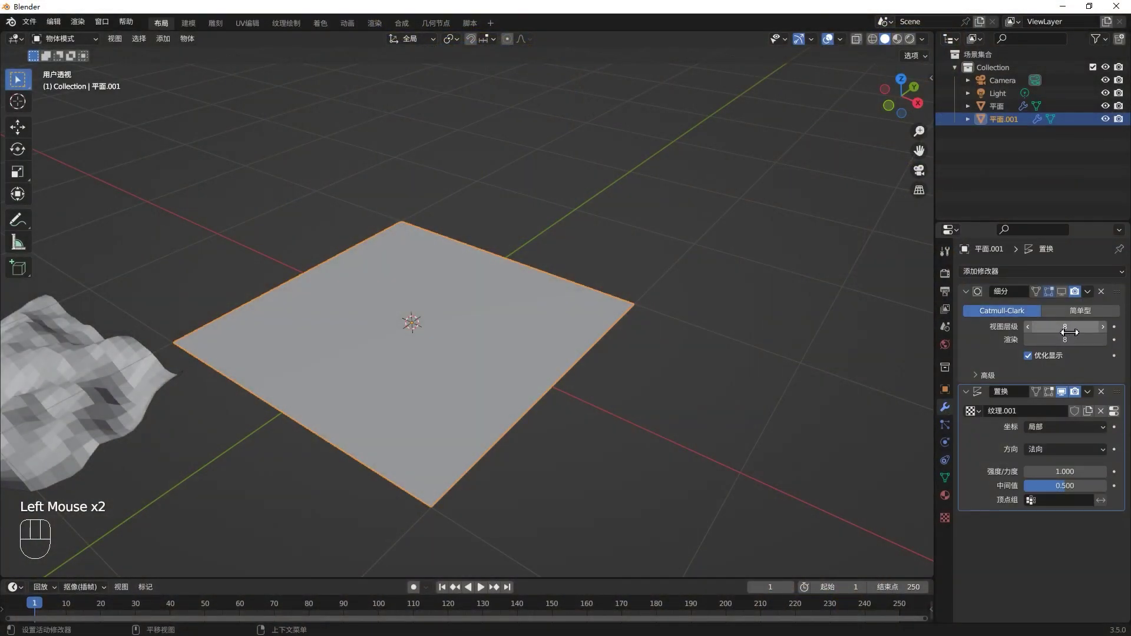
# - Show the subdivision modifier in the viewport again and set the Clouds texture to hard (犀利) noise with size 1.20
pyautogui.click(1062, 292)
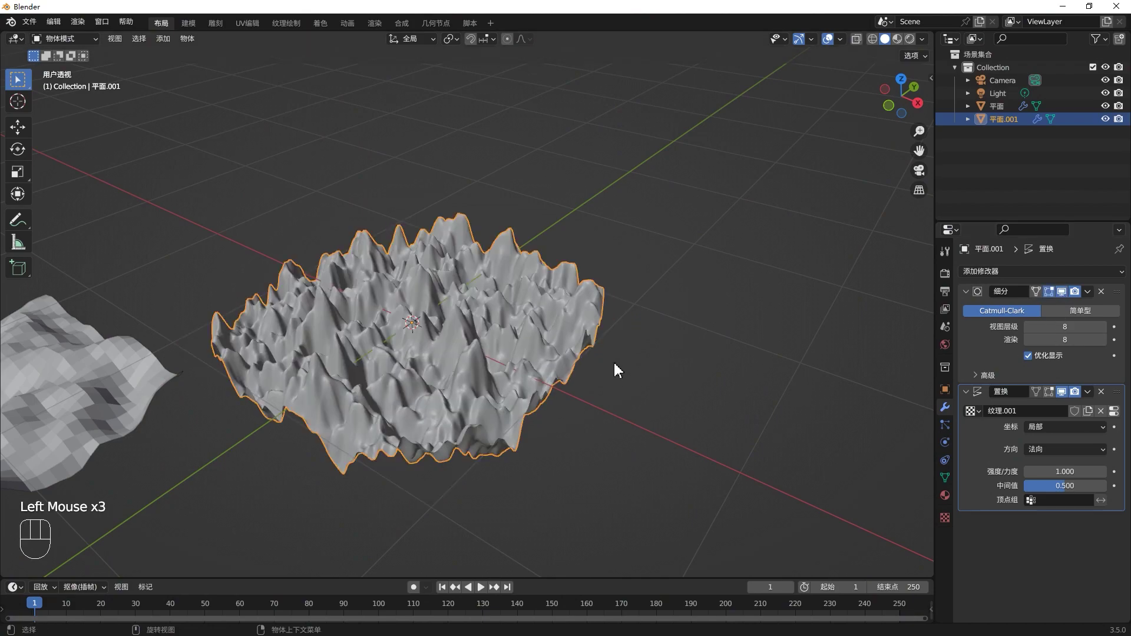
pyautogui.moveTo(636, 371); pyautogui.dragTo(646, 402, button='middle')
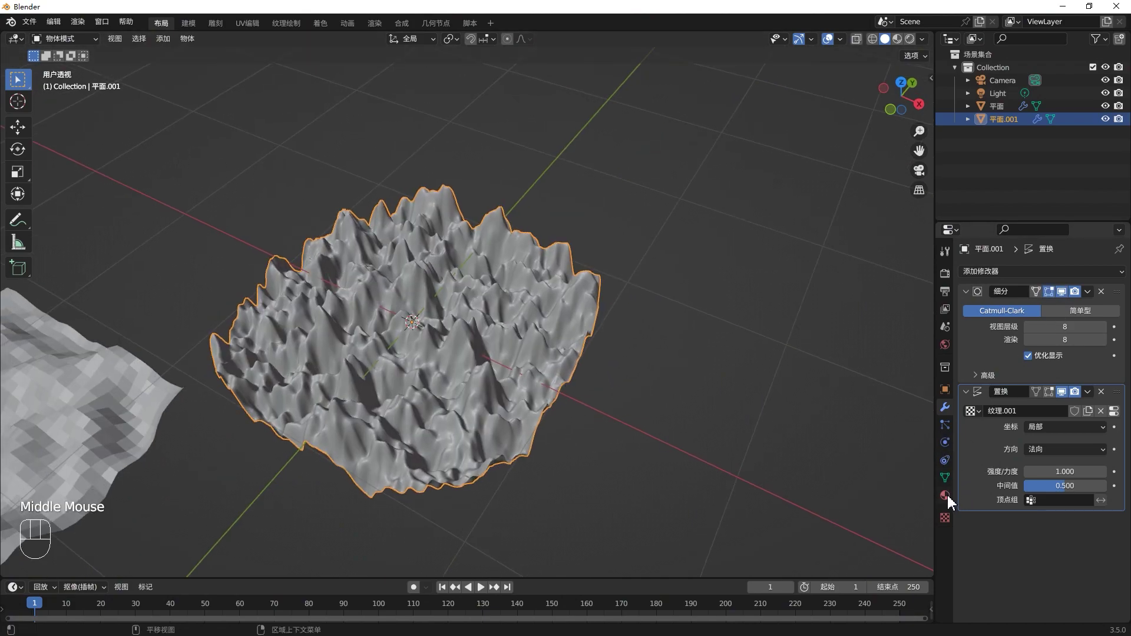
pyautogui.click(945, 518)
pyautogui.click(1065, 497)
pyautogui.click(1059, 511)
pyautogui.moveTo(1063, 534)
pyautogui.mouseDown()
pyautogui.moveTo(1111, 533)
pyautogui.moveTo(1043, 534)
pyautogui.mouseUp()
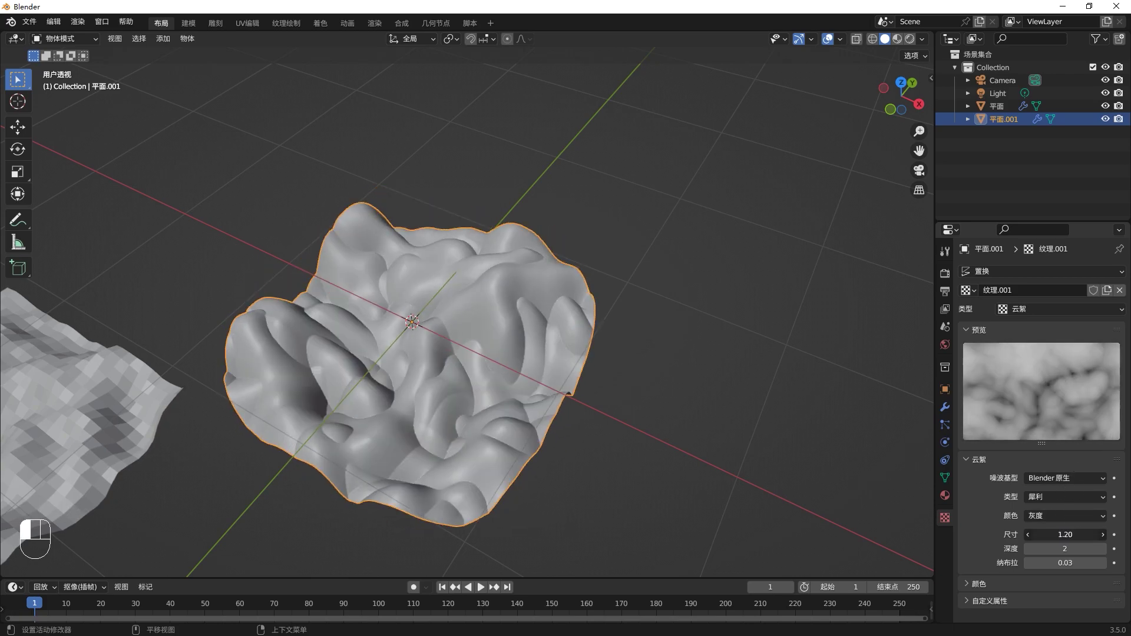
# - View the displaced plane straight from above to compare its relief with the Clouds texture preview
pyautogui.moveTo(569, 397); pyautogui.dragTo(488, 459, button='middle')
pyautogui.press('KP_7')
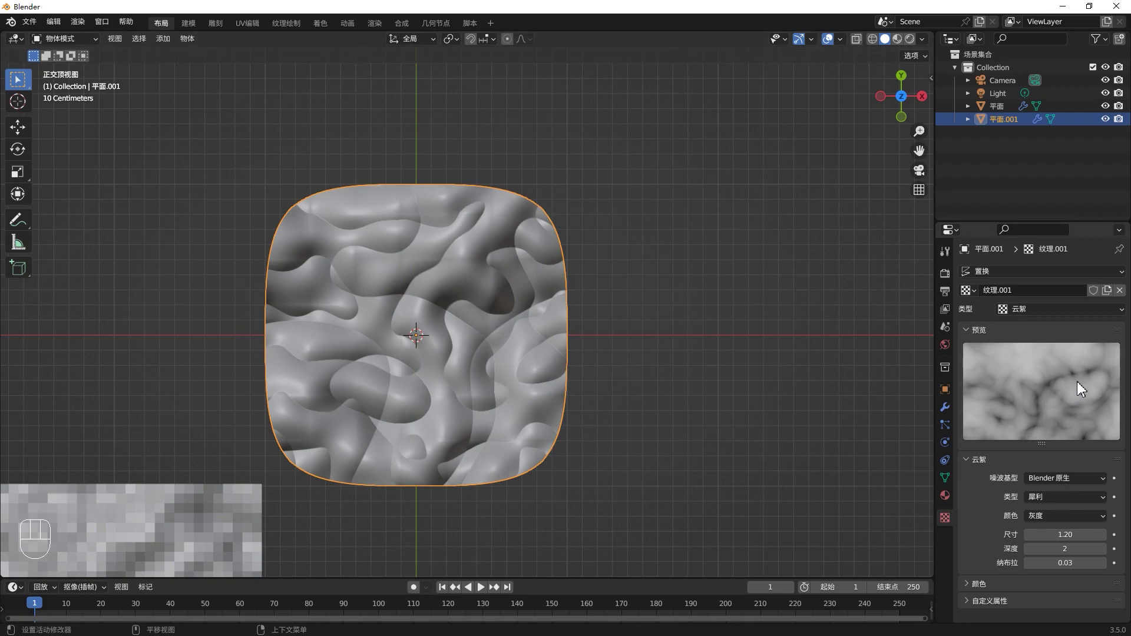
pyautogui.click(1060, 311)
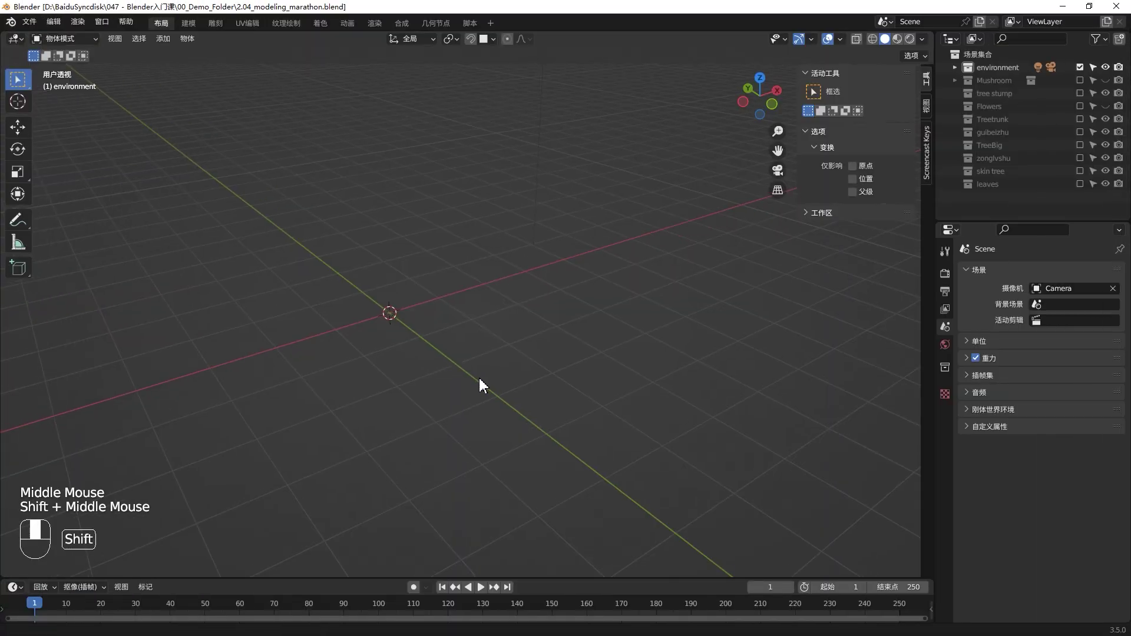
pyautogui.keyDown('shift'); pyautogui.moveTo(480, 379); pyautogui.dragTo(501, 404, button='middle'); pyautogui.keyUp('shift')
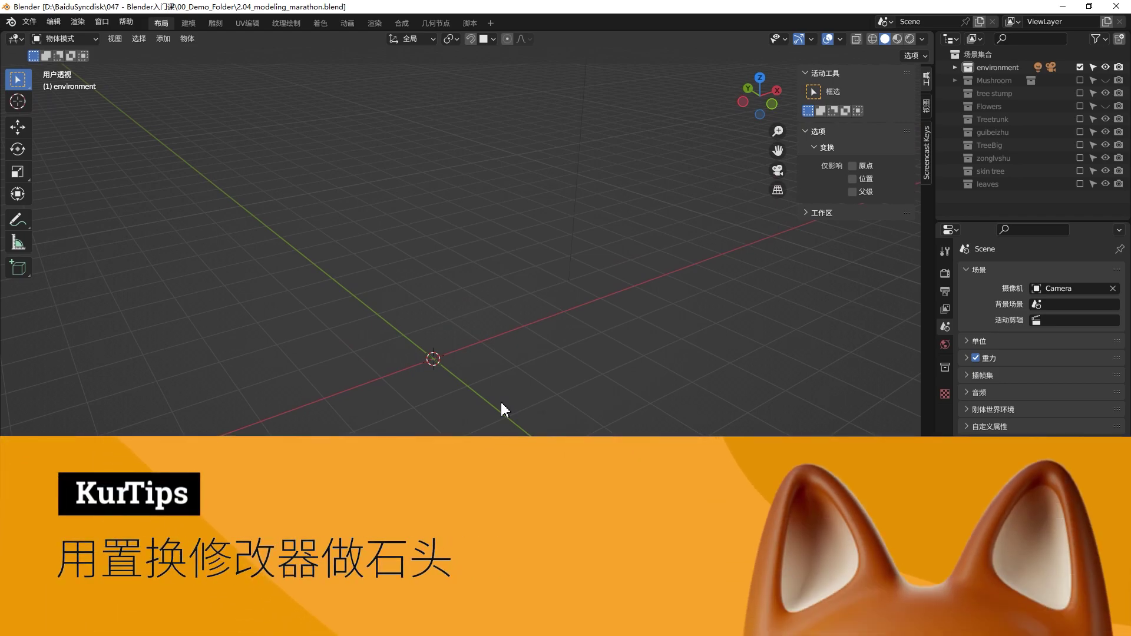
pyautogui.hotkey('shift', 'a')
pyautogui.moveTo(497, 376)
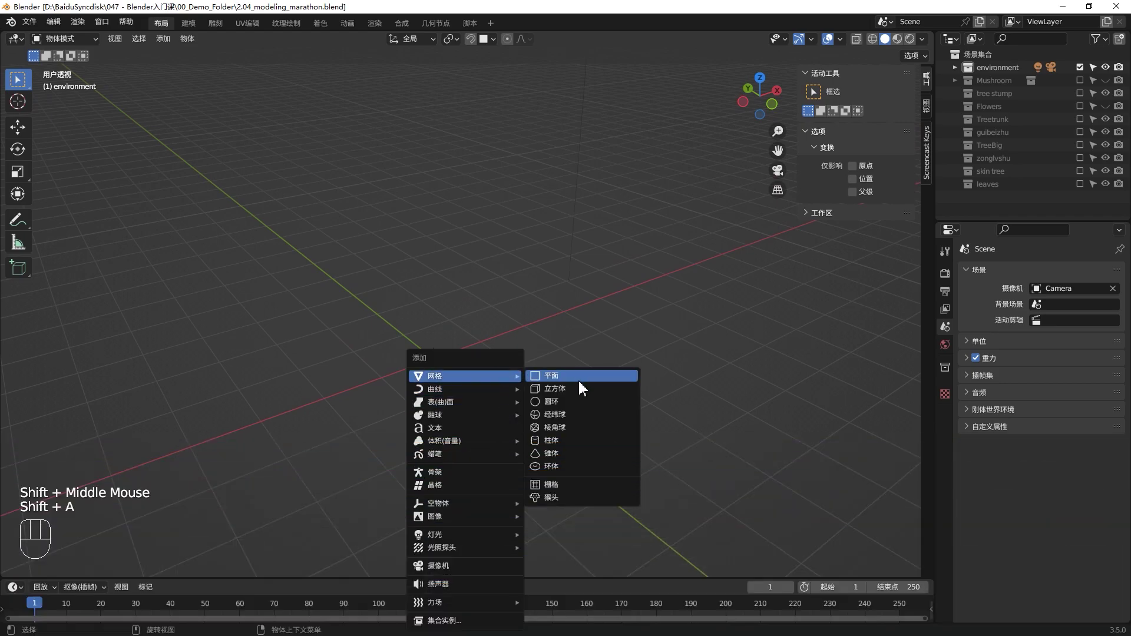
pyautogui.click(581, 392)
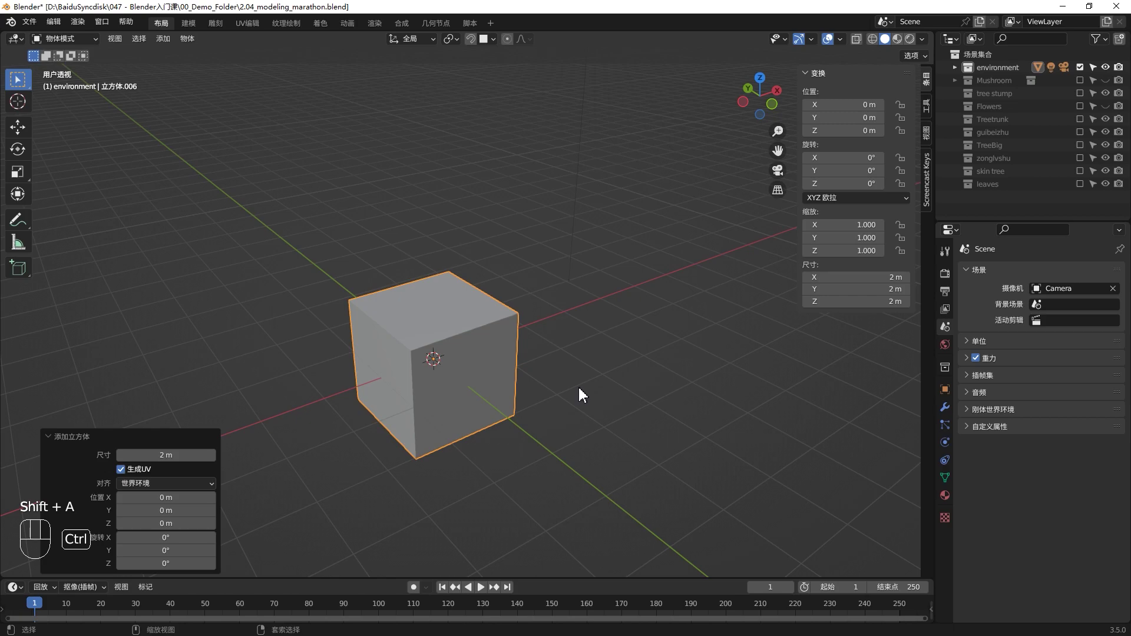
pyautogui.hotkey('ctrl', 'z')
# - Make the Scene Collection (场景集合) active and add a 2 m mesh cube at the origin in it
pyautogui.click(984, 53)
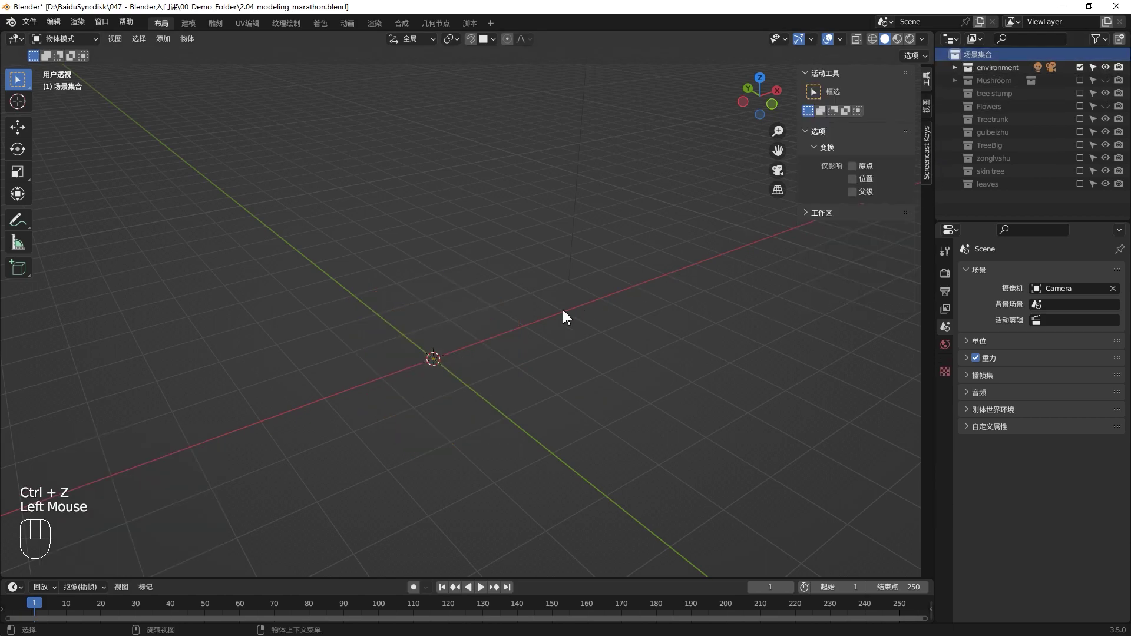
pyautogui.hotkey('shift', 'a')
pyautogui.moveTo(545, 300)
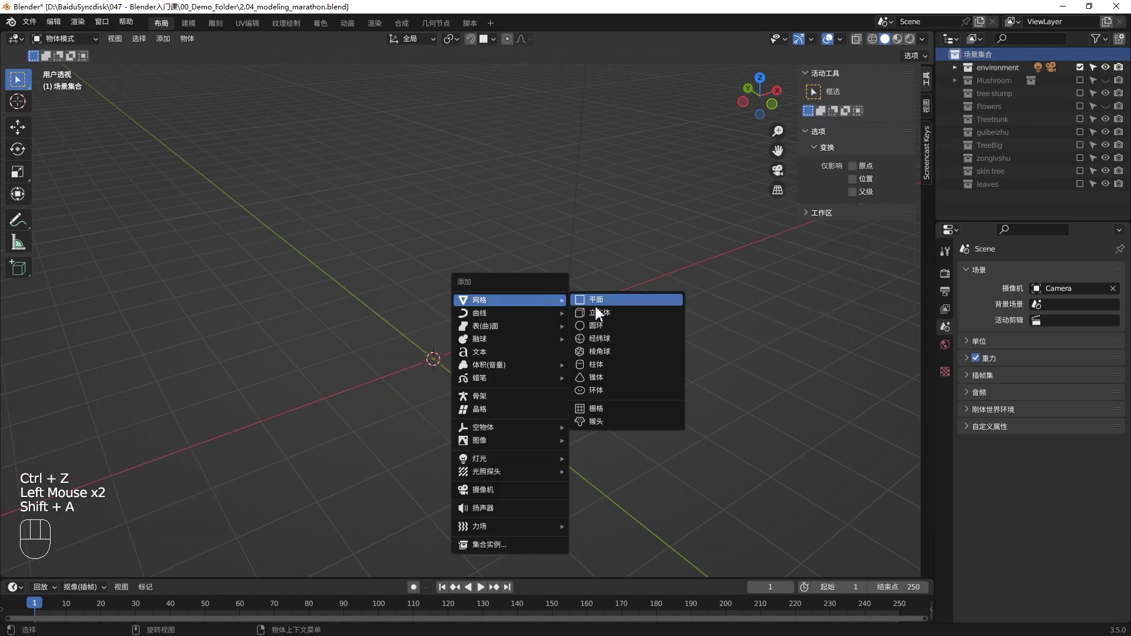
pyautogui.click(600, 317)
pyautogui.moveTo(495, 383); pyautogui.dragTo(491, 347, button='middle')
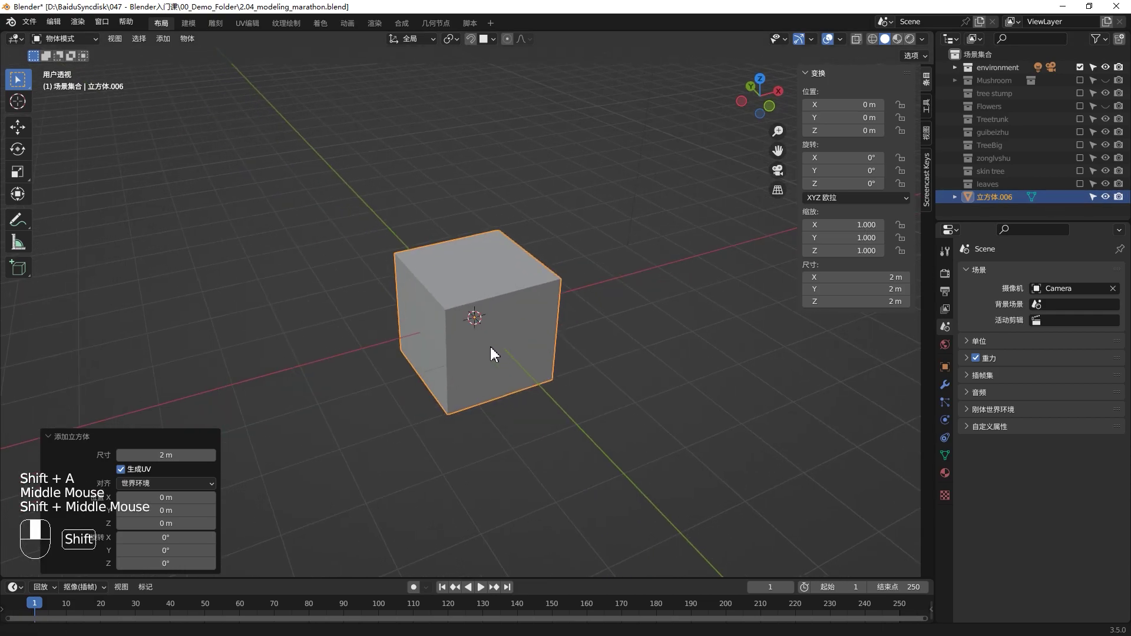
# - Add a Subdivision Surface (表面细分) modifier to the cube
pyautogui.click(946, 384)
pyautogui.click(1022, 272)
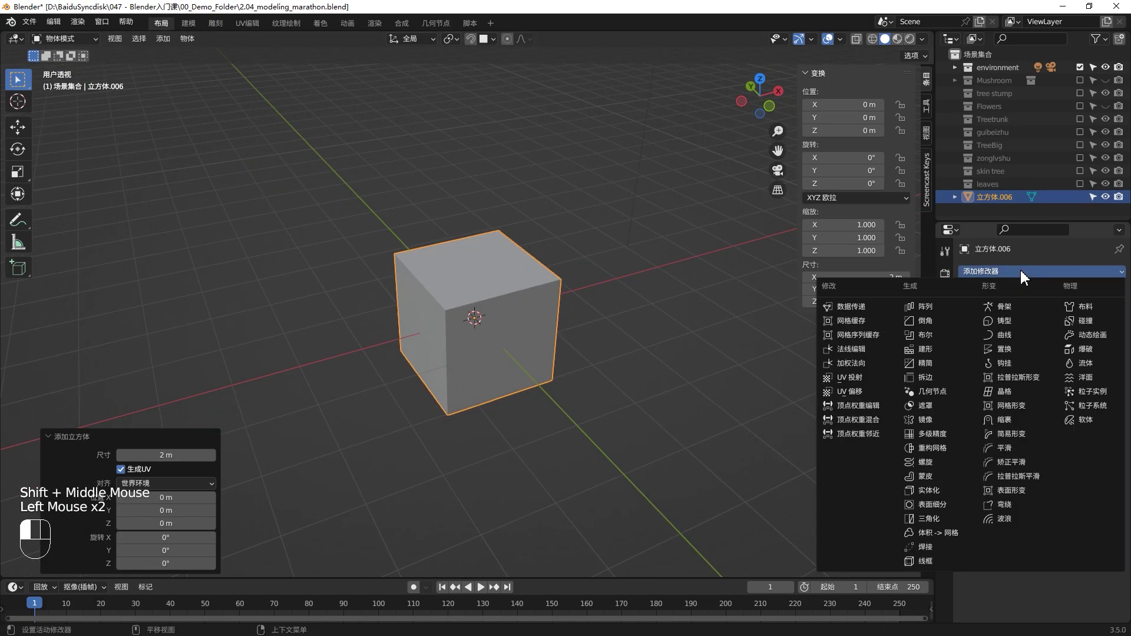
pyautogui.click(943, 505)
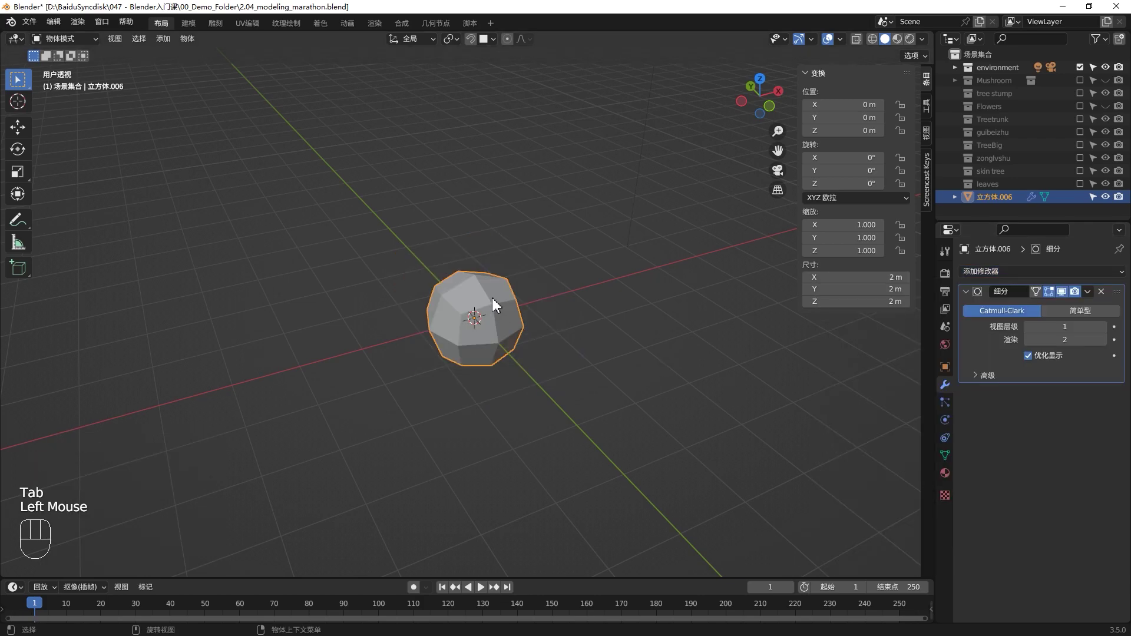
pyautogui.scroll(4, 494, 305)
# - Set both the viewport and render levels of the cube's subdivision modifier to 5
pyautogui.click(1109, 329)
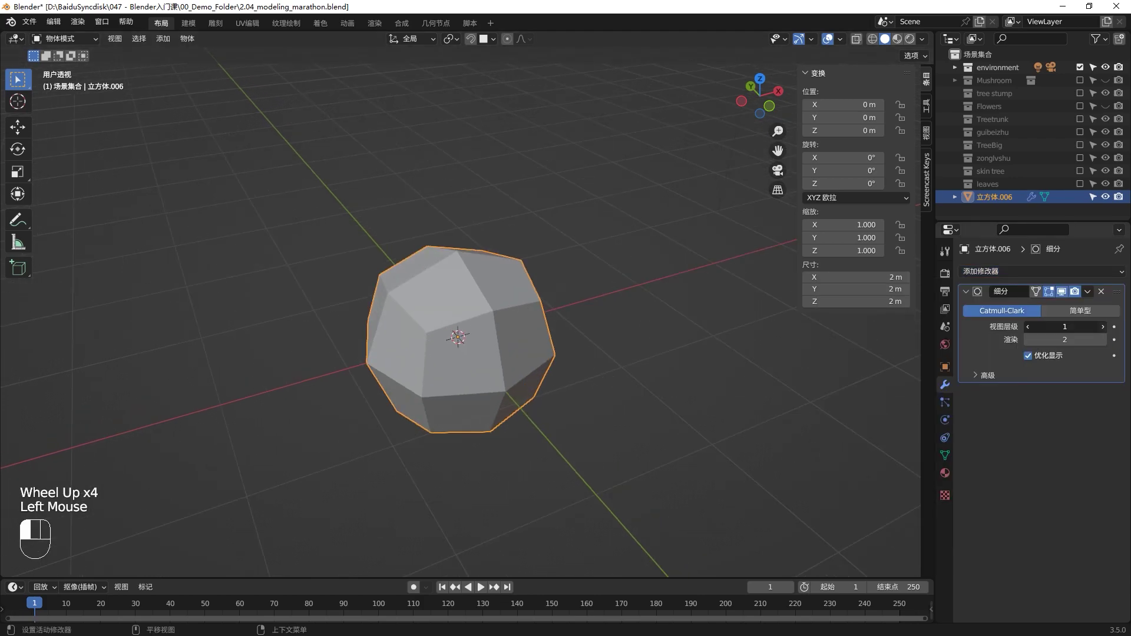
pyautogui.click(1108, 328)
pyautogui.click(1108, 329)
pyautogui.click(1106, 329)
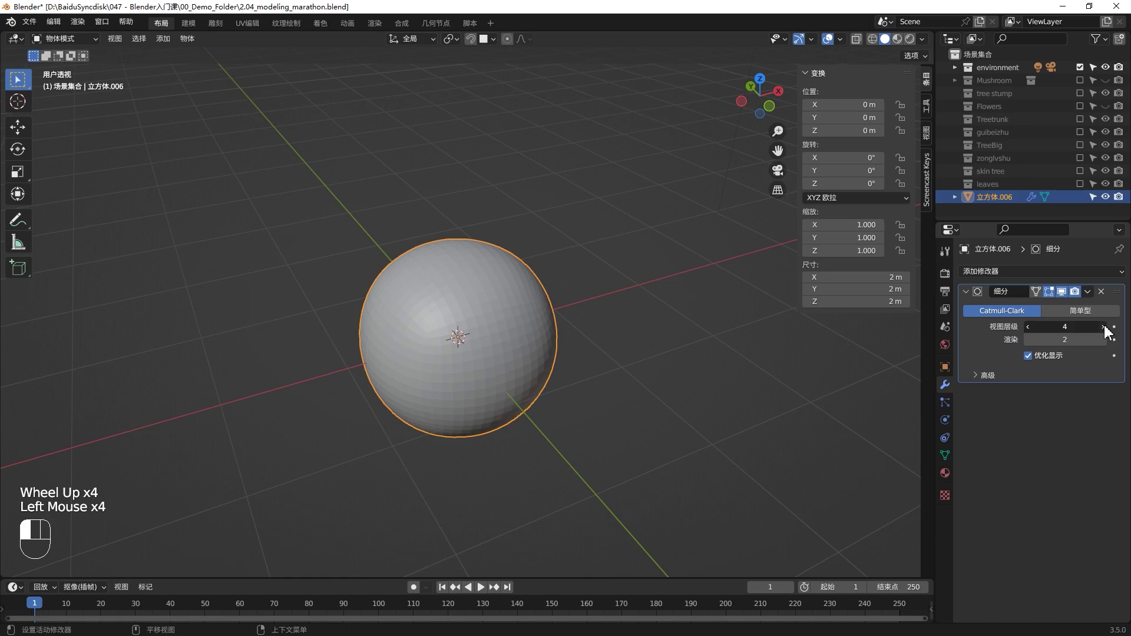
pyautogui.scroll(4, 414, 348)
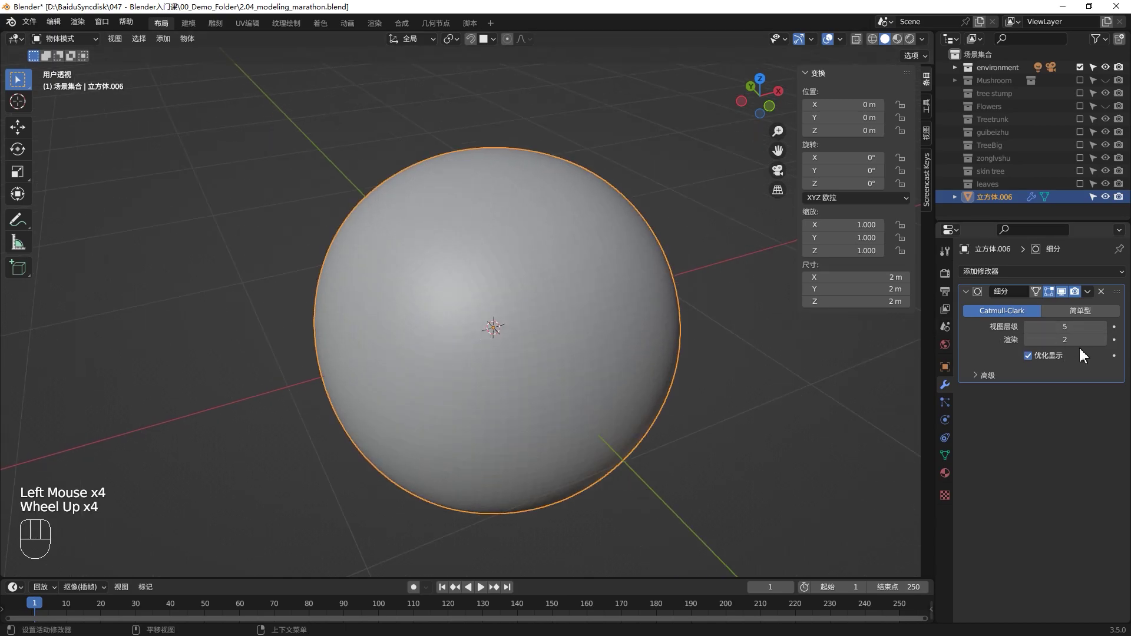
pyautogui.click(1109, 340)
pyautogui.click(1109, 340)
pyautogui.click(1109, 340)
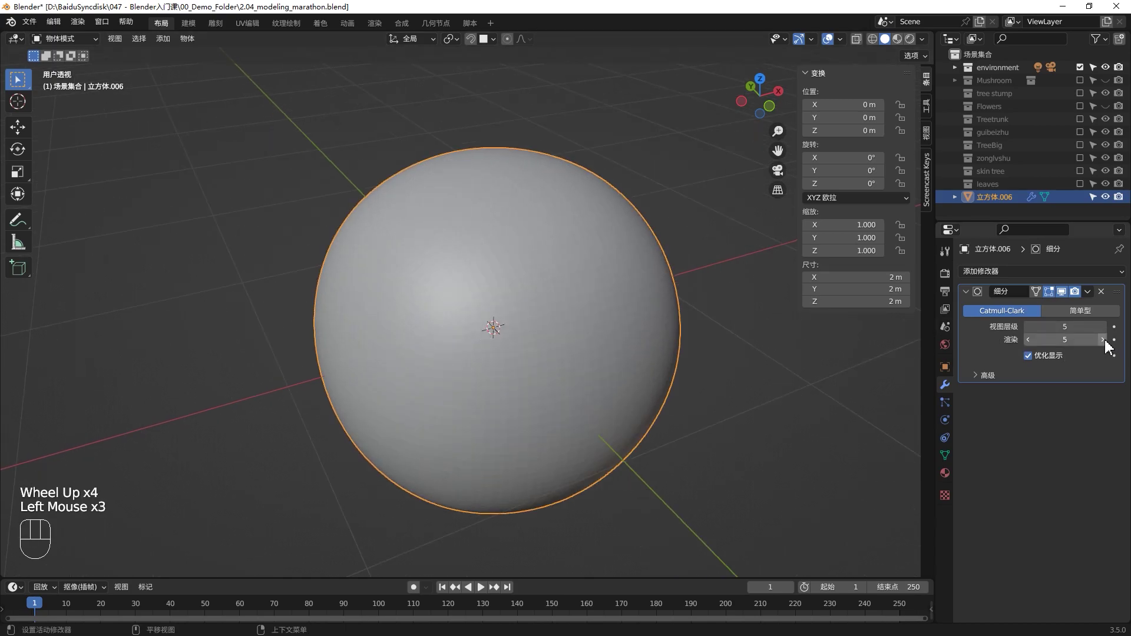
pyautogui.moveTo(390, 378); pyautogui.dragTo(430, 371, button='middle')
pyautogui.scroll(-2, 448, 368)
pyautogui.moveTo(447, 368); pyautogui.dragTo(466, 363, button='middle')
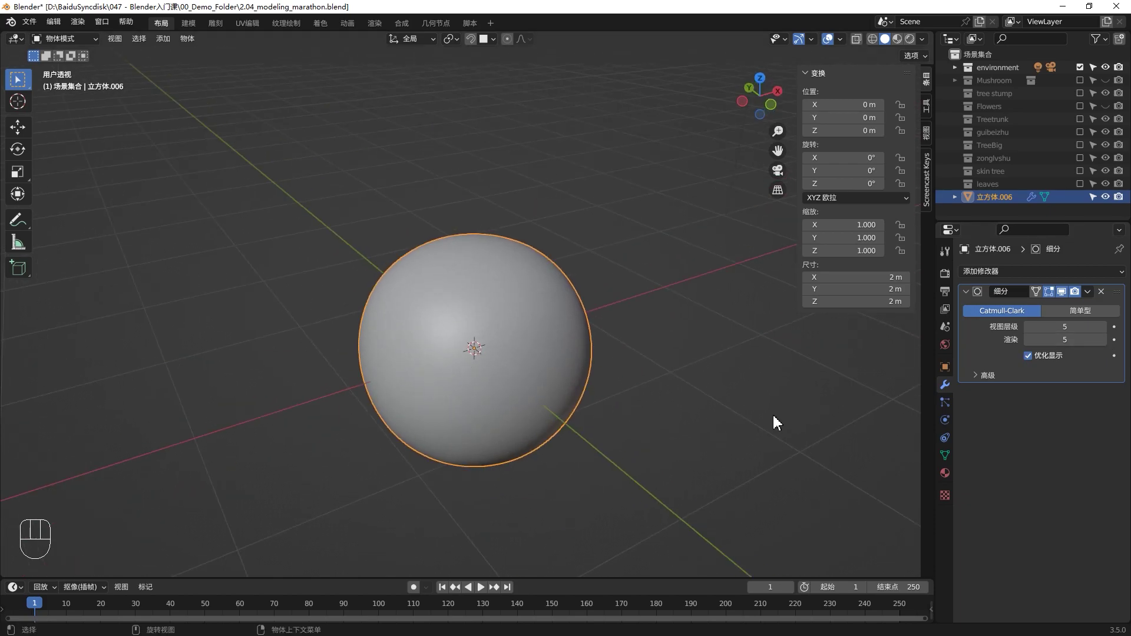
# - Add a Displace (置换) modifier after the subdivision and give it a new texture named stone
pyautogui.click(1025, 272)
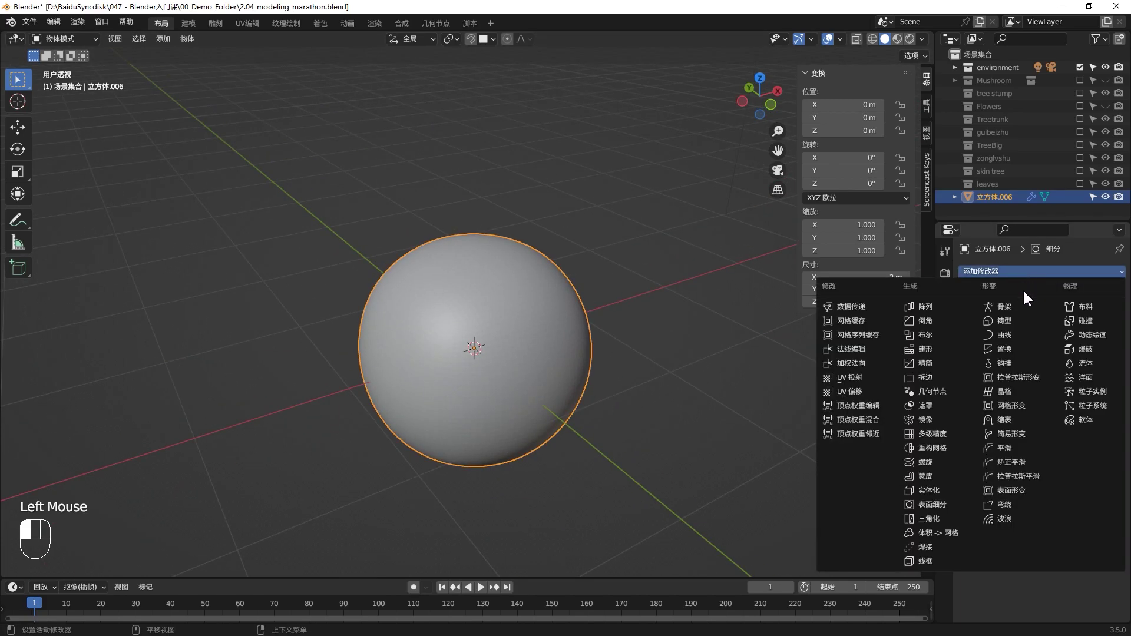
pyautogui.click(1010, 351)
pyautogui.scroll(-2, 681, 356)
pyautogui.moveTo(680, 373); pyautogui.dragTo(695, 412, button='middle')
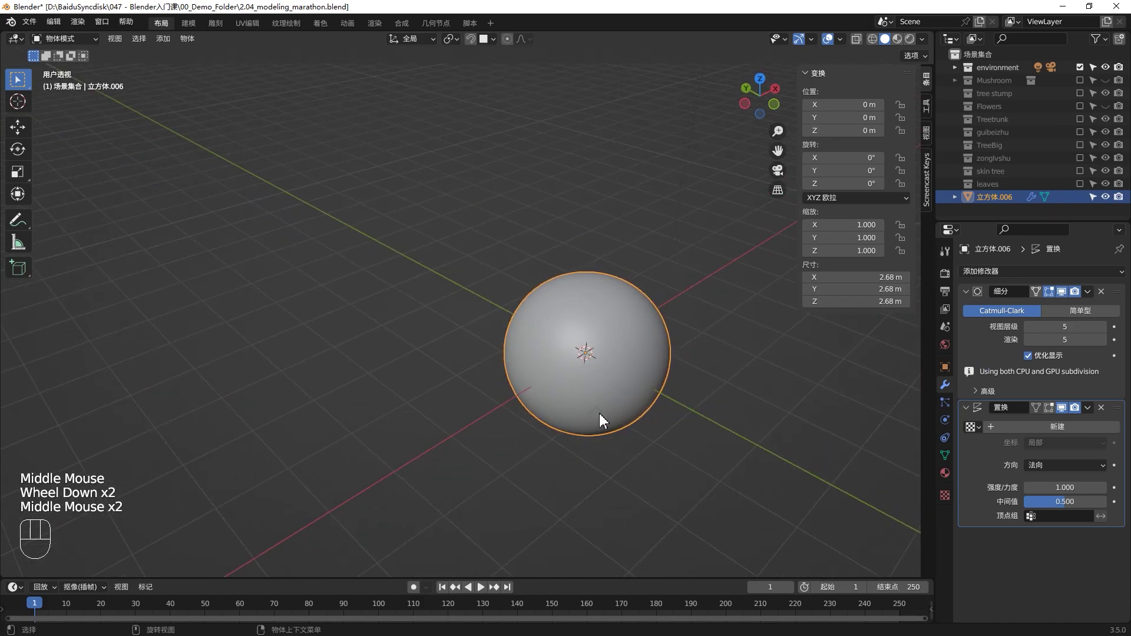
pyautogui.click(1009, 426)
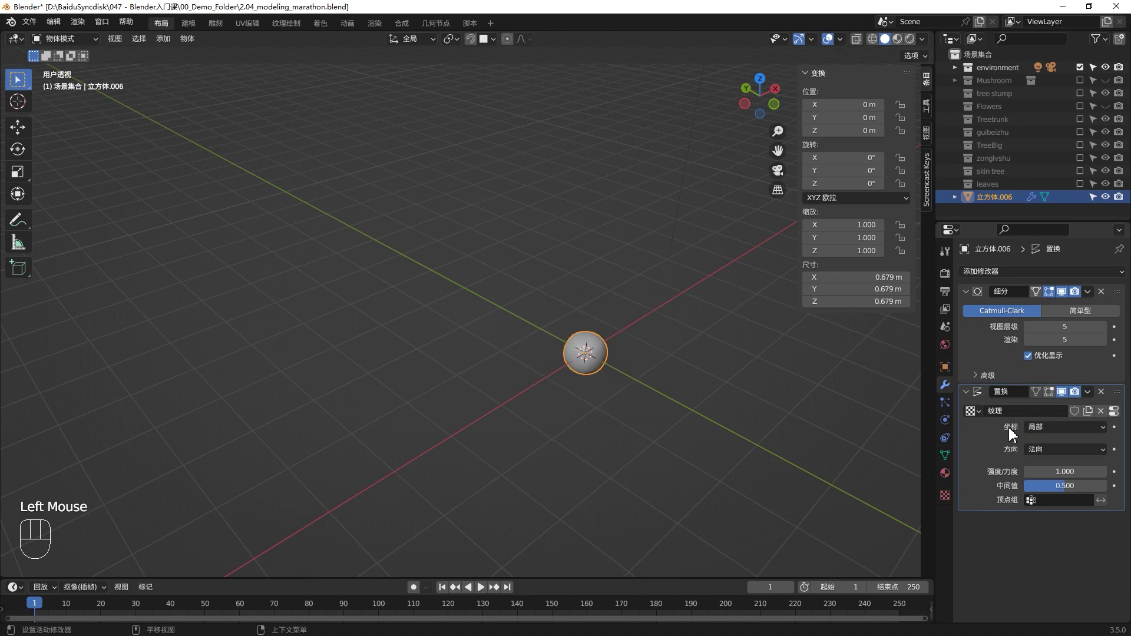
pyautogui.doubleClick(1015, 411)
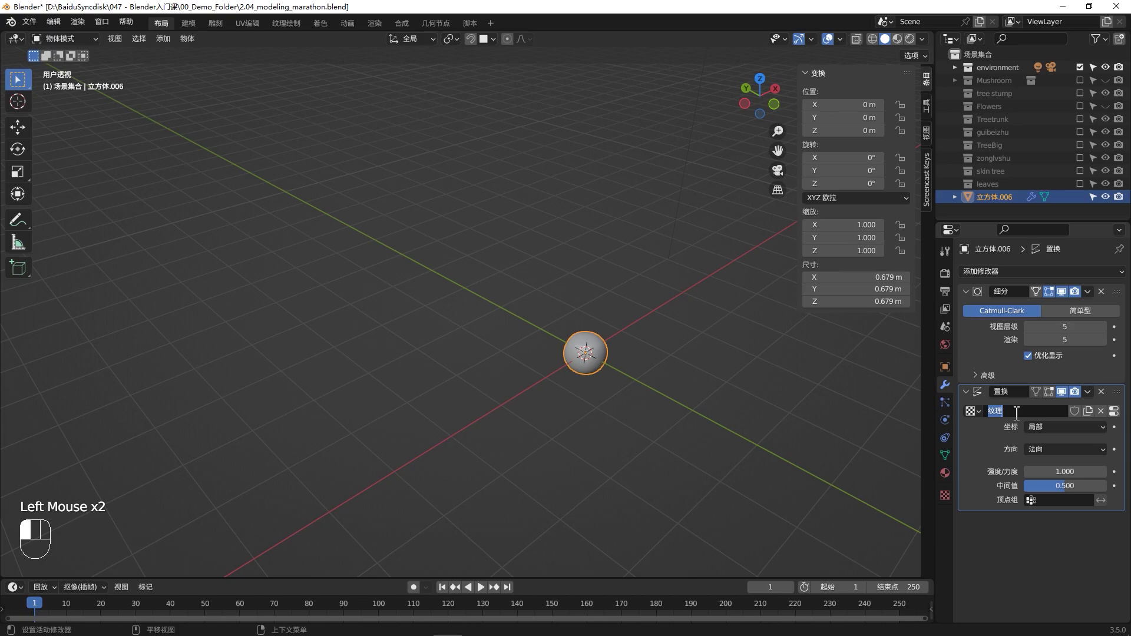
pyautogui.press('Return')
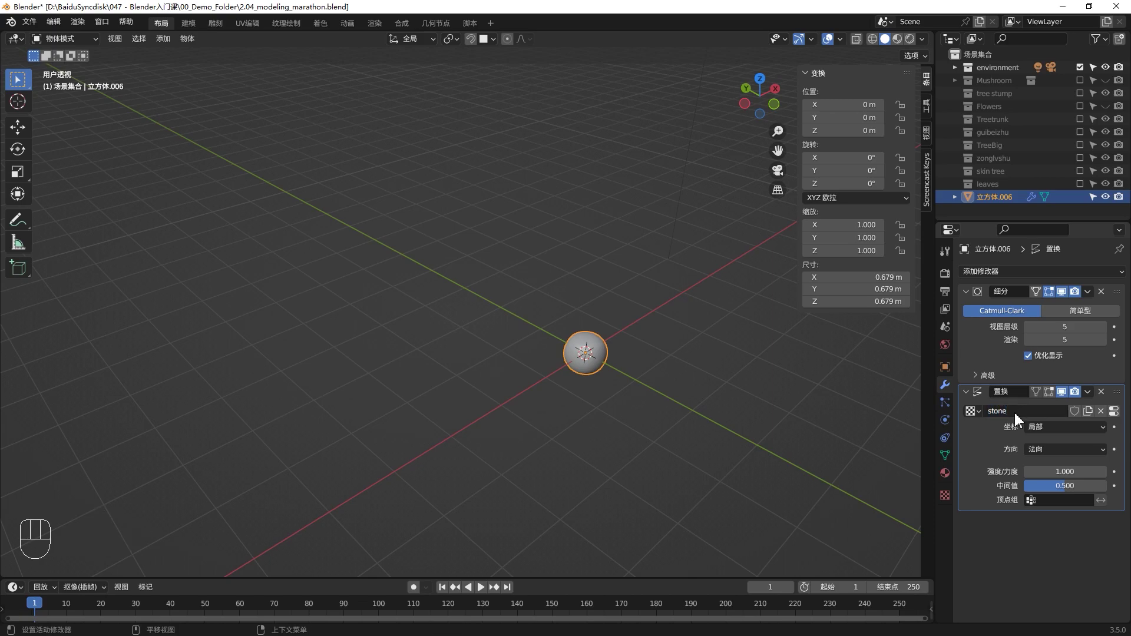
# - Change the stone texture's type to Voronoi (沃罗诺伊图) and inspect the displaced shape
pyautogui.click(946, 499)
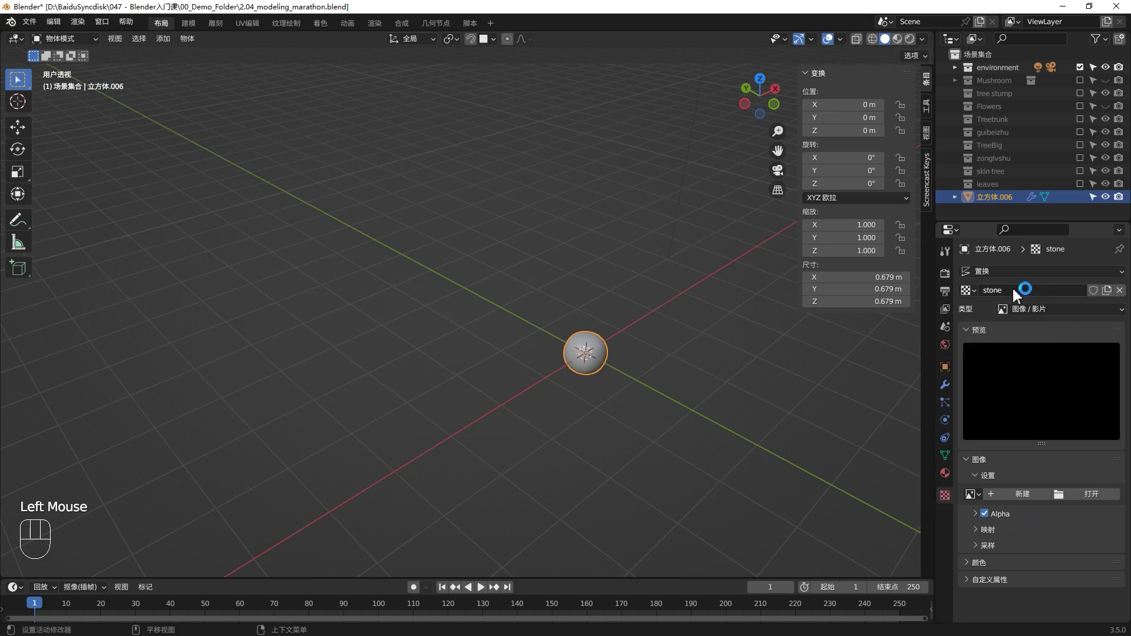
pyautogui.click(946, 386)
pyautogui.click(1114, 413)
pyautogui.click(1027, 310)
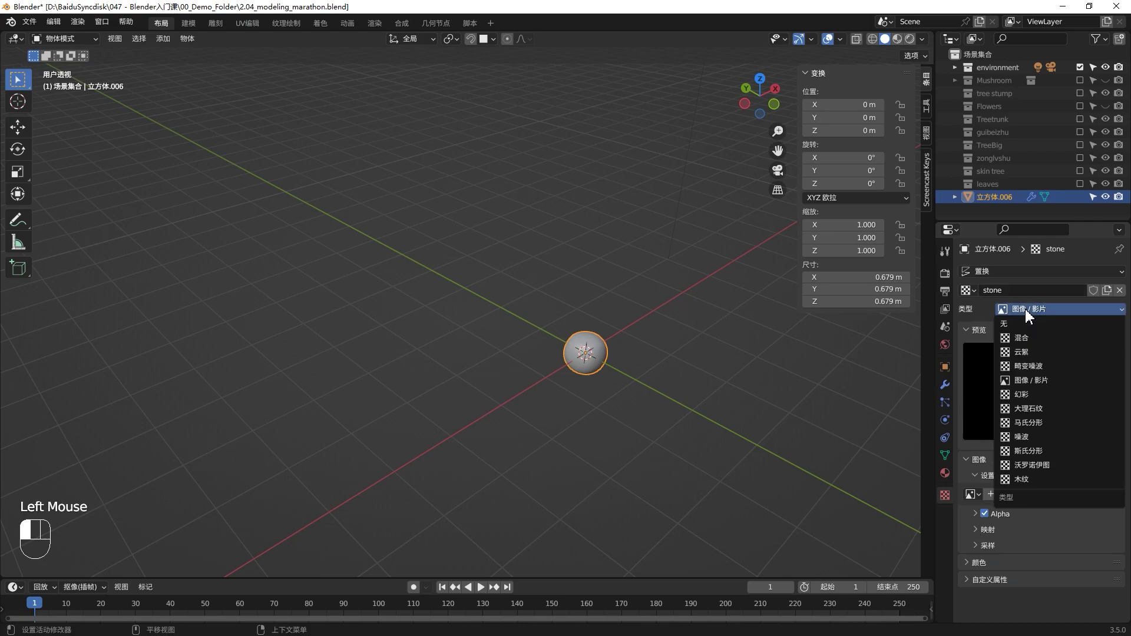
pyautogui.click(1056, 463)
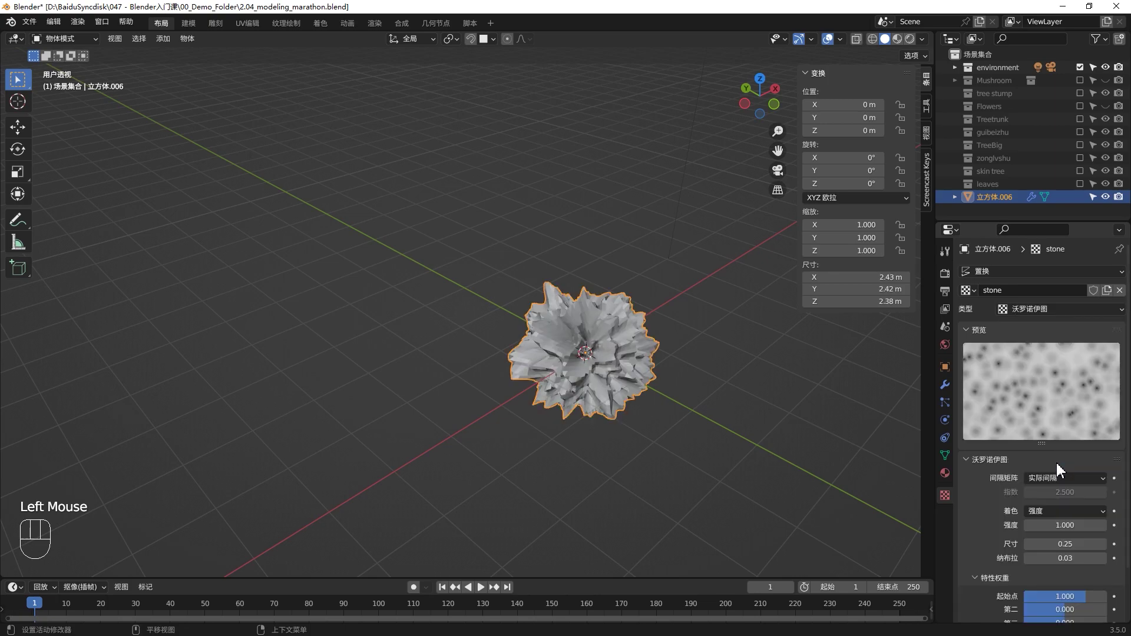
pyautogui.scroll(1, 629, 382)
pyautogui.scroll(4, 629, 386)
pyautogui.moveTo(690, 337); pyautogui.dragTo(659, 340, button='middle')
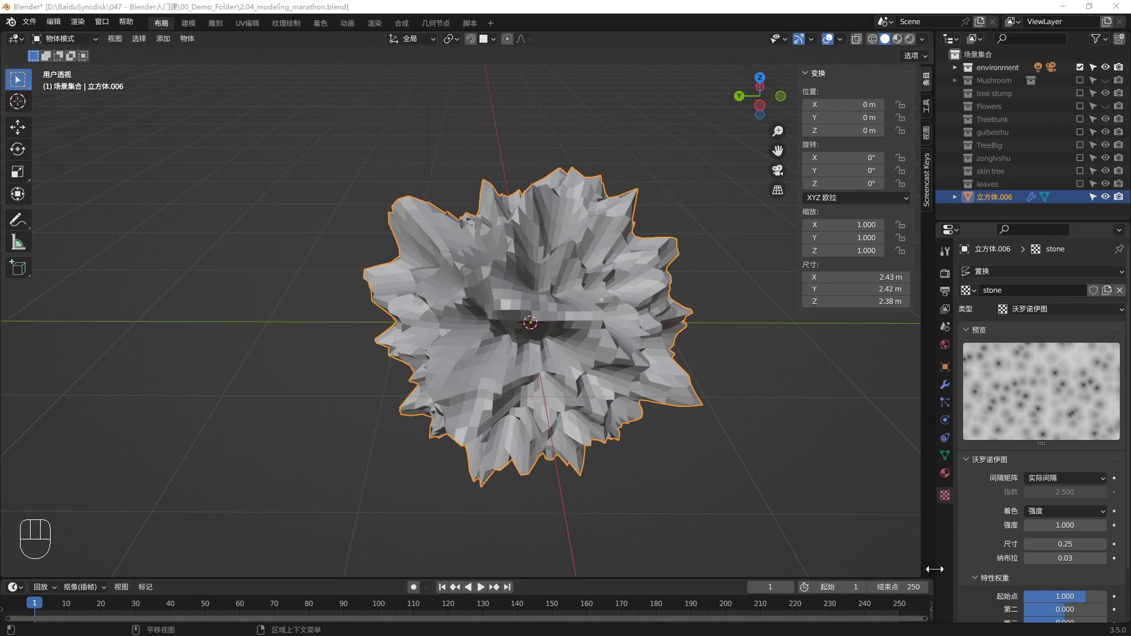
# - Enlarge the Voronoi texture's size (尺寸) to 1.22 and check the resulting rock shape from several sides
pyautogui.scroll(-3, 992, 513)
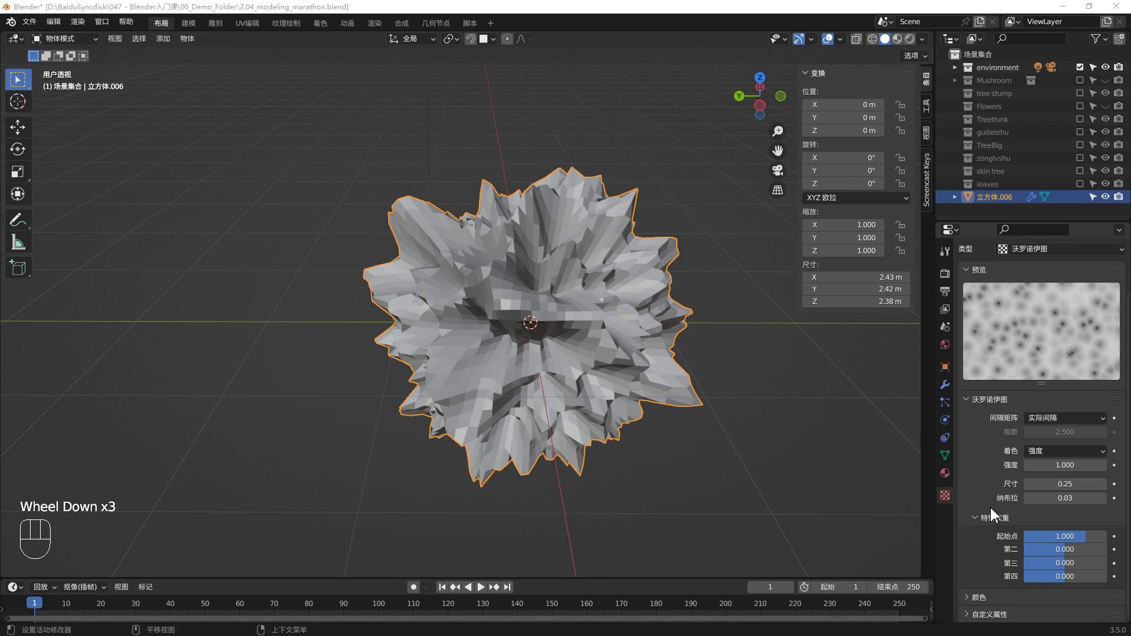
pyautogui.click(1061, 466)
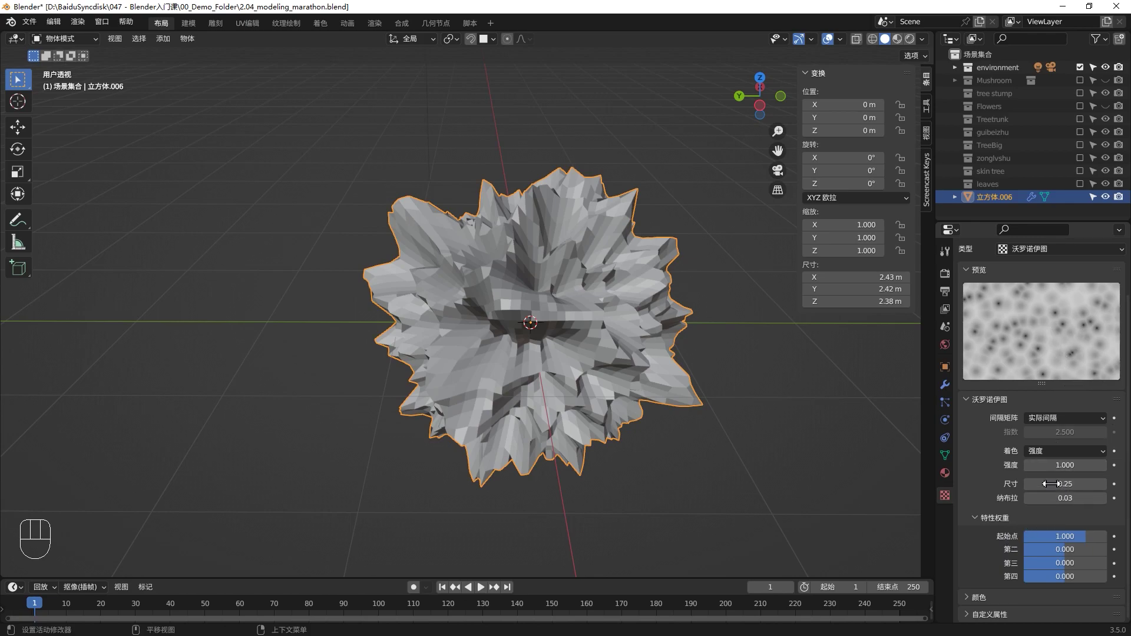
pyautogui.moveTo(1052, 483); pyautogui.dragTo(1130, 483)
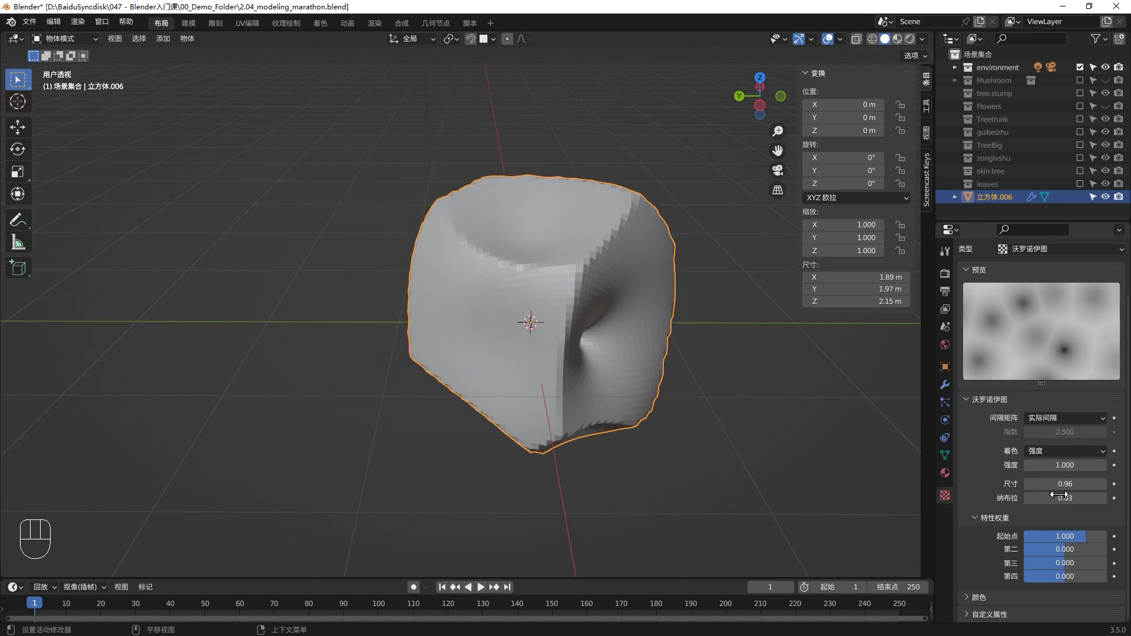
pyautogui.moveTo(1062, 485); pyautogui.dragTo(1097, 485)
pyautogui.moveTo(635, 295); pyautogui.dragTo(617, 315, button='middle')
pyautogui.moveTo(505, 325); pyautogui.dragTo(590, 297, button='middle')
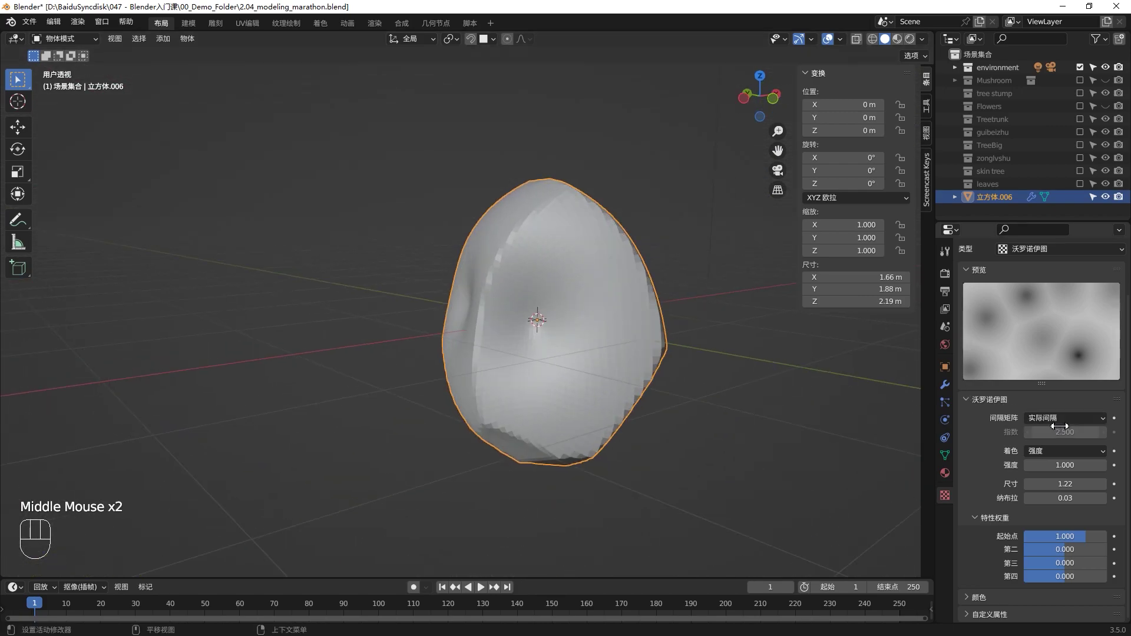
# - Set the Voronoi texture's distance metric to Distance Squared (方形矩阵间隔)
pyautogui.click(1059, 419)
pyautogui.click(1071, 447)
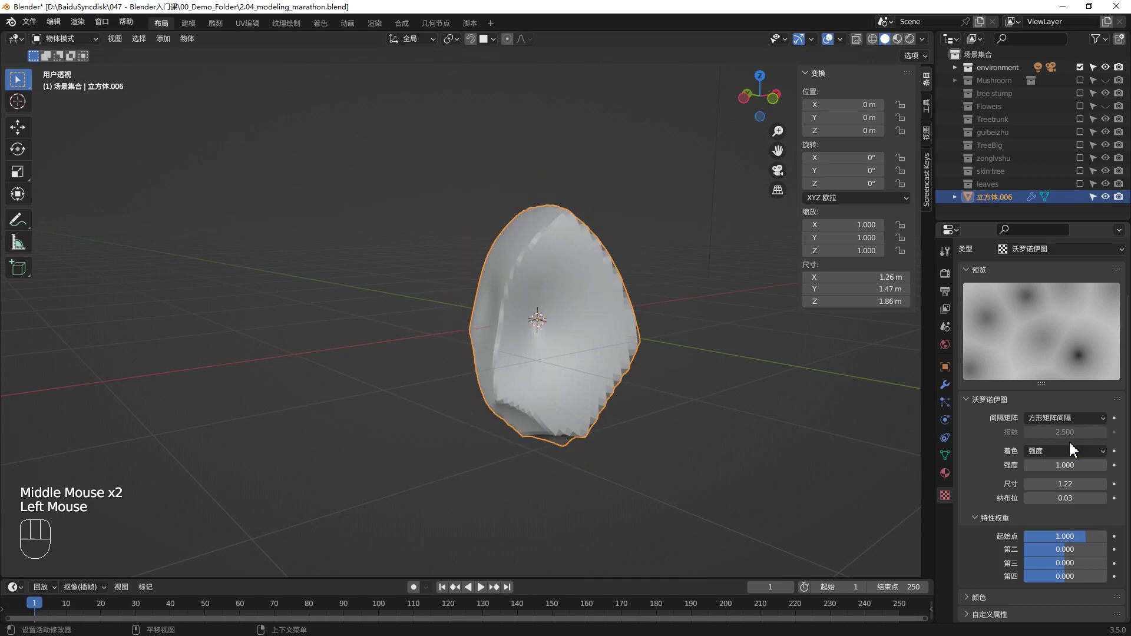
pyautogui.moveTo(742, 389)
pyautogui.mouseDown(button='middle')
pyautogui.moveTo(722, 384)
pyautogui.moveTo(822, 369)
pyautogui.moveTo(698, 349)
pyautogui.moveTo(757, 391)
pyautogui.mouseUp(button='middle')
pyautogui.scroll(-2, 990, 492)
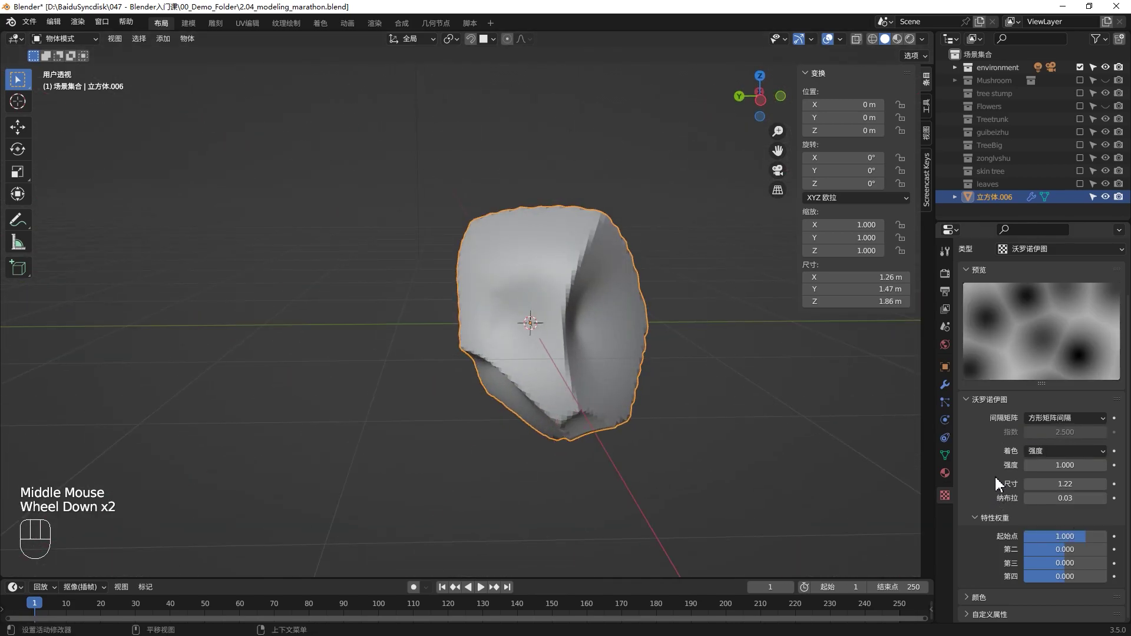
# - Lower the Displace modifier's strength to 0.500
pyautogui.click(950, 499)
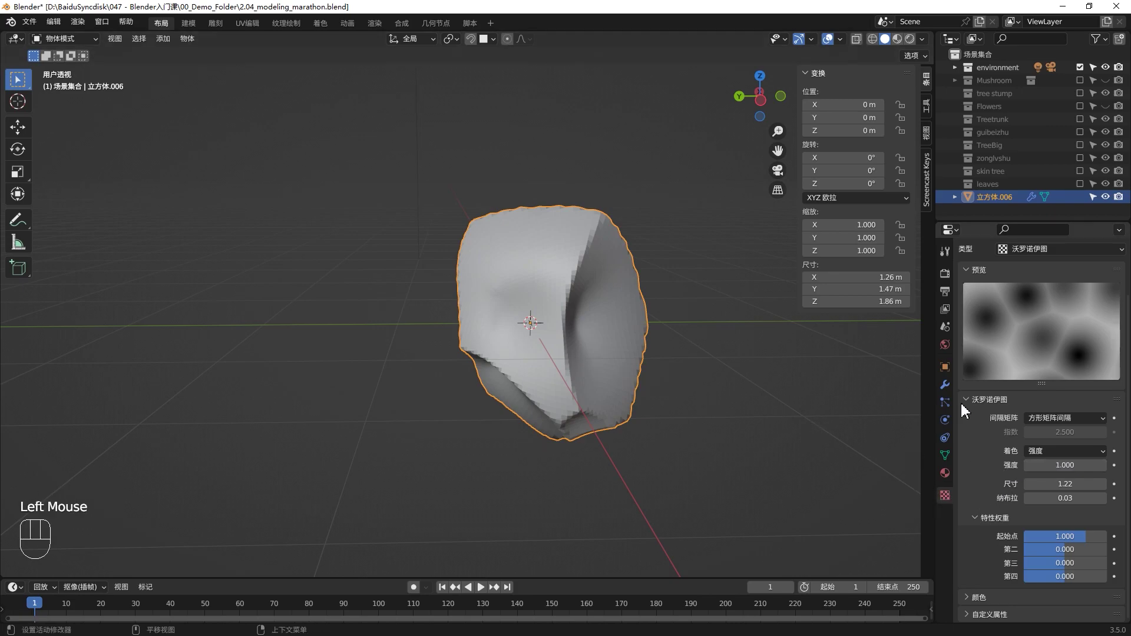
pyautogui.click(945, 385)
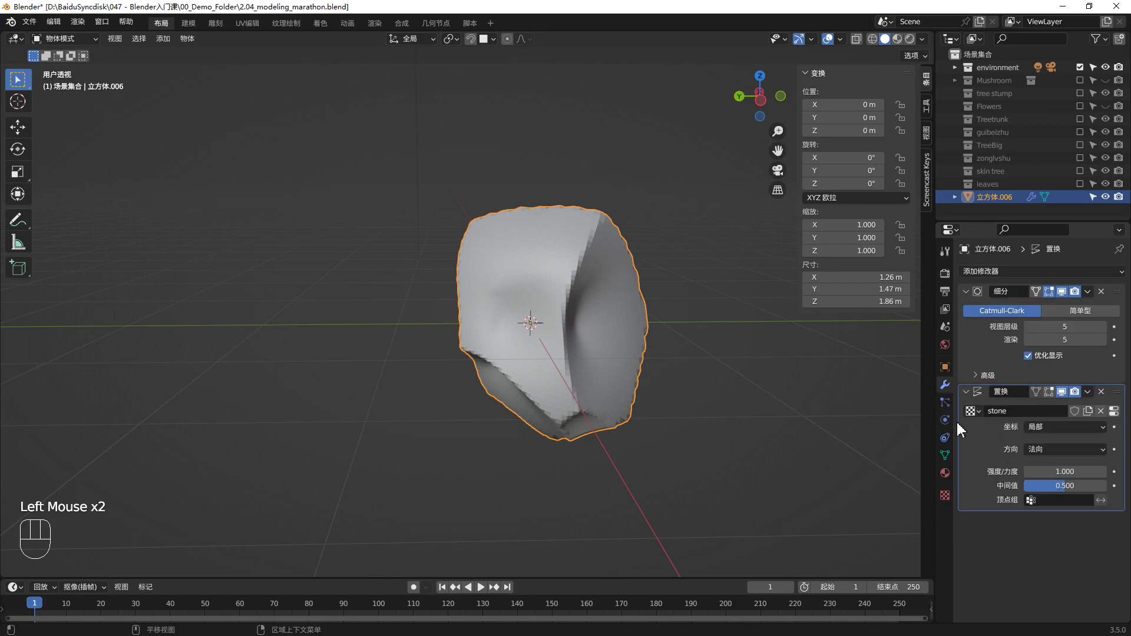
pyautogui.moveTo(1068, 471)
pyautogui.mouseDown()
pyautogui.moveTo(1019, 472)
pyautogui.moveTo(1072, 471)
pyautogui.mouseUp()
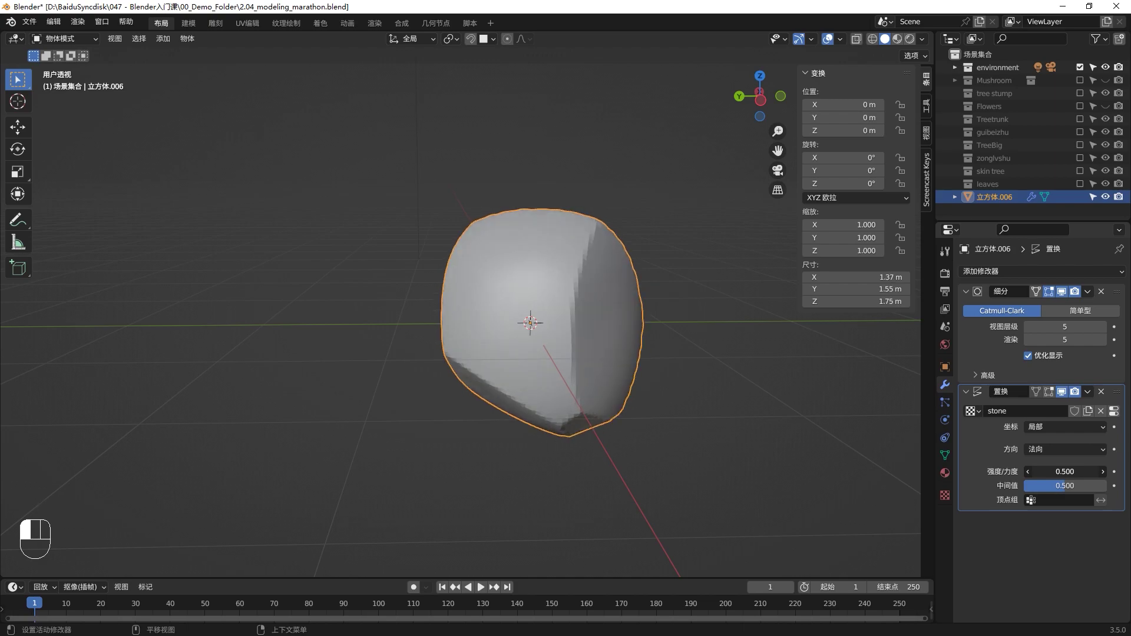
# - Shade the rock smooth and place a duplicate of it about 2.9 m away along Y
pyautogui.moveTo(581, 303)
pyautogui.mouseDown(button='middle')
pyautogui.moveTo(702, 419)
pyautogui.moveTo(518, 320)
pyautogui.moveTo(582, 324)
pyautogui.moveTo(390, 304)
pyautogui.moveTo(599, 327)
pyautogui.mouseUp(button='middle')
pyautogui.rightClick(583, 324)
pyautogui.click(583, 321)
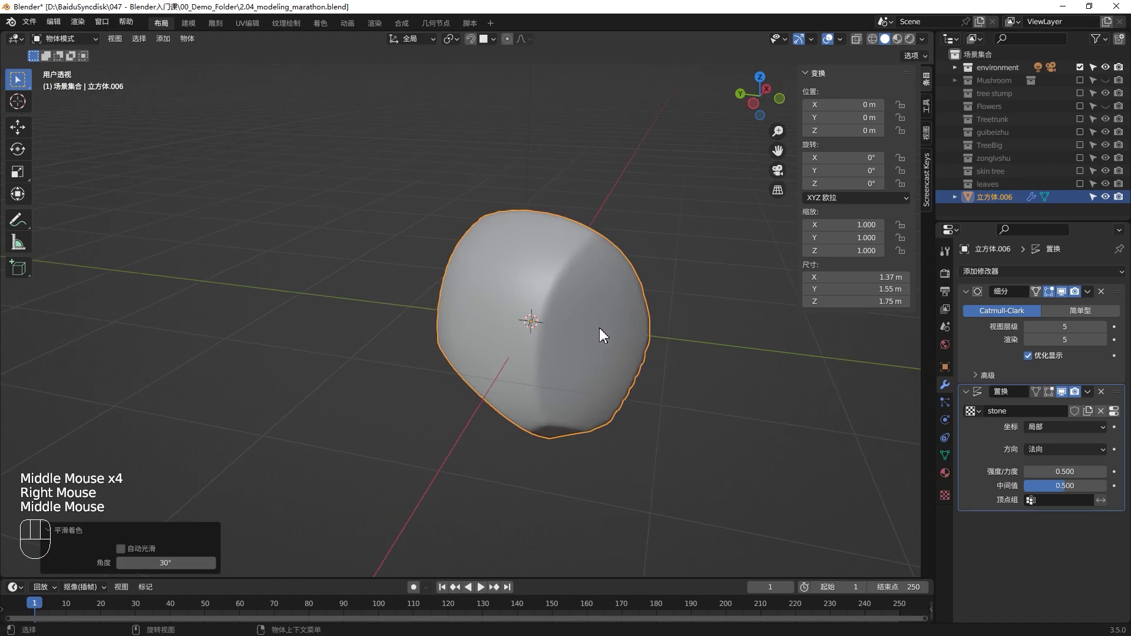
pyautogui.hotkey('shift', 'd')
pyautogui.click(200, 348)
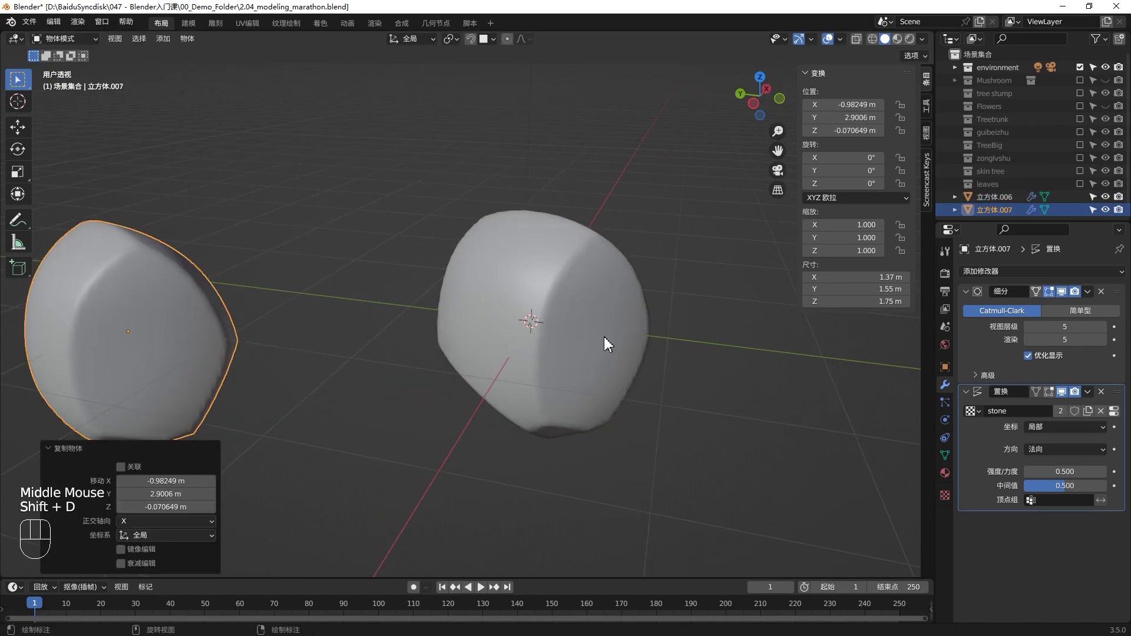
# - Pull an upper corner vertex of the original rock's cube cage outward in Edit Mode, away from the duplicate
pyautogui.click(603, 337)
pyautogui.press('Tab')
pyautogui.scroll(-2, 674, 309)
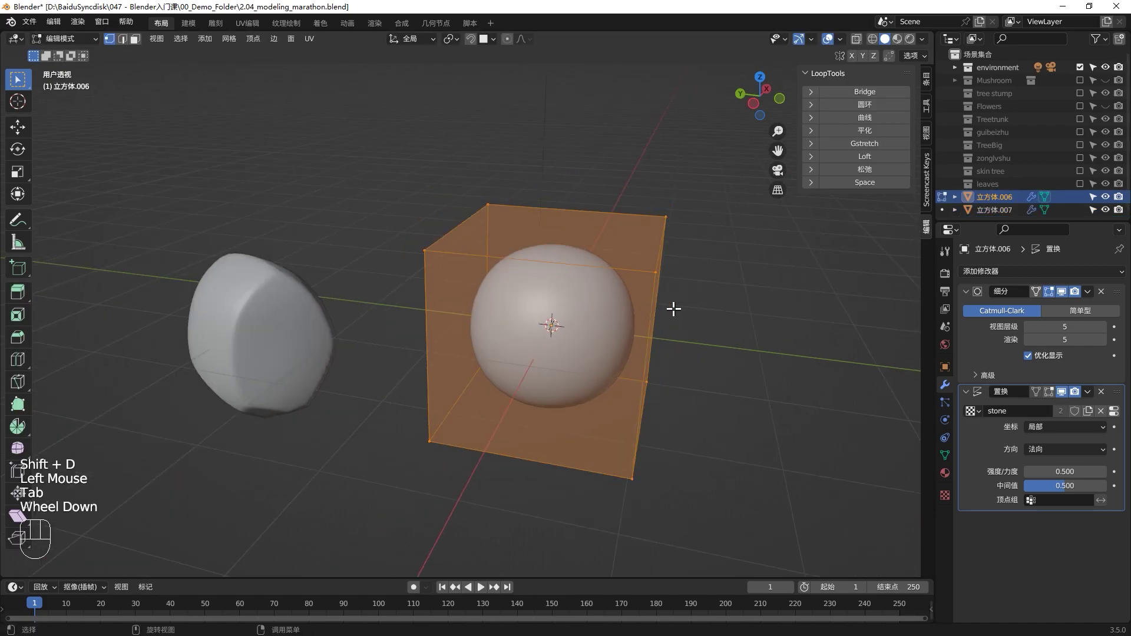
pyautogui.click(659, 279)
pyautogui.press('g')
pyautogui.click(734, 296)
pyautogui.press('Tab')
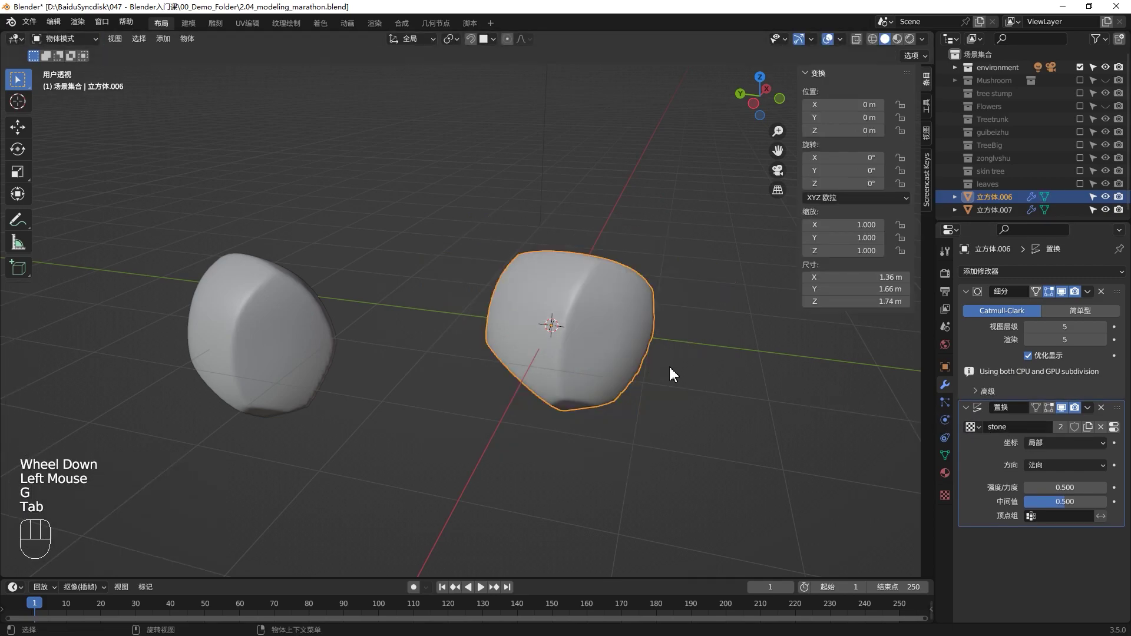
# - Show the original rock's displacement in Edit Mode and pull the lower cage corner farthest from the duplicate outward
pyautogui.press('Tab')
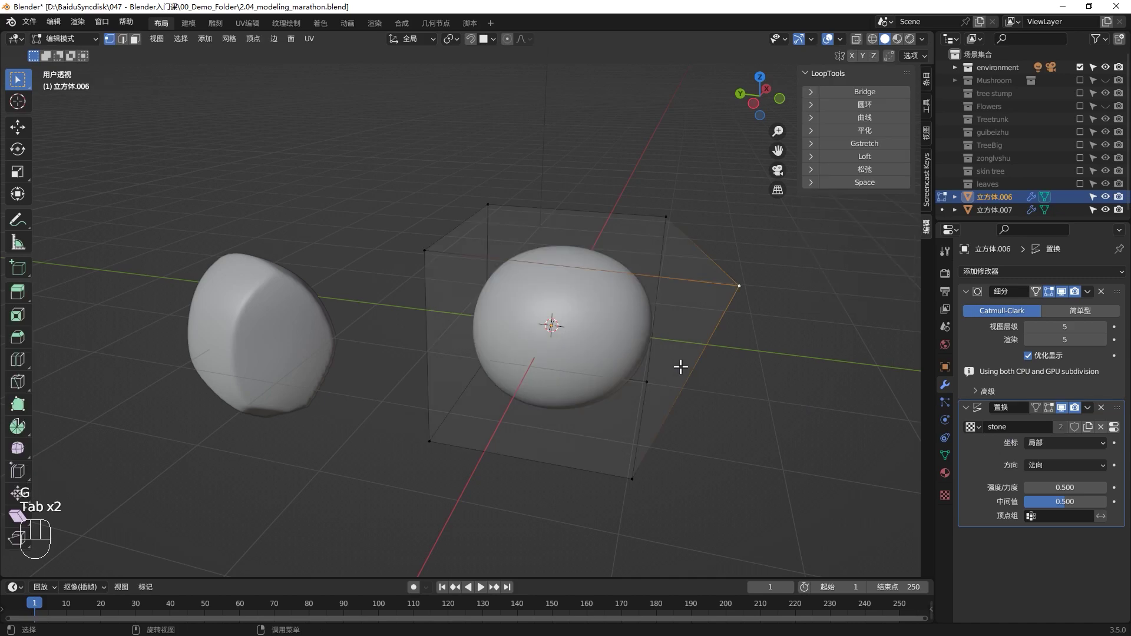
pyautogui.click(1049, 408)
pyautogui.moveTo(575, 306); pyautogui.dragTo(604, 370, button='middle')
pyautogui.click(629, 462)
pyautogui.press('g')
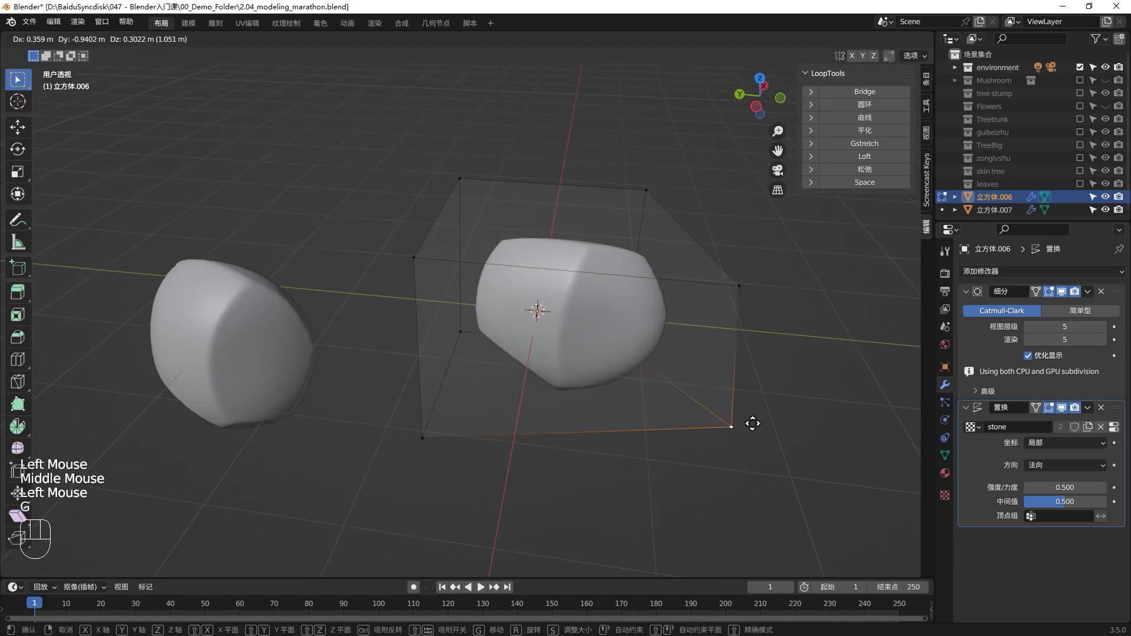
pyautogui.click(753, 427)
# - Move the near lower and upper cage corners on the duplicate's side outward and down
pyautogui.click(425, 434)
pyautogui.press('g')
pyautogui.click(386, 484)
pyautogui.click(421, 254)
pyautogui.press('g')
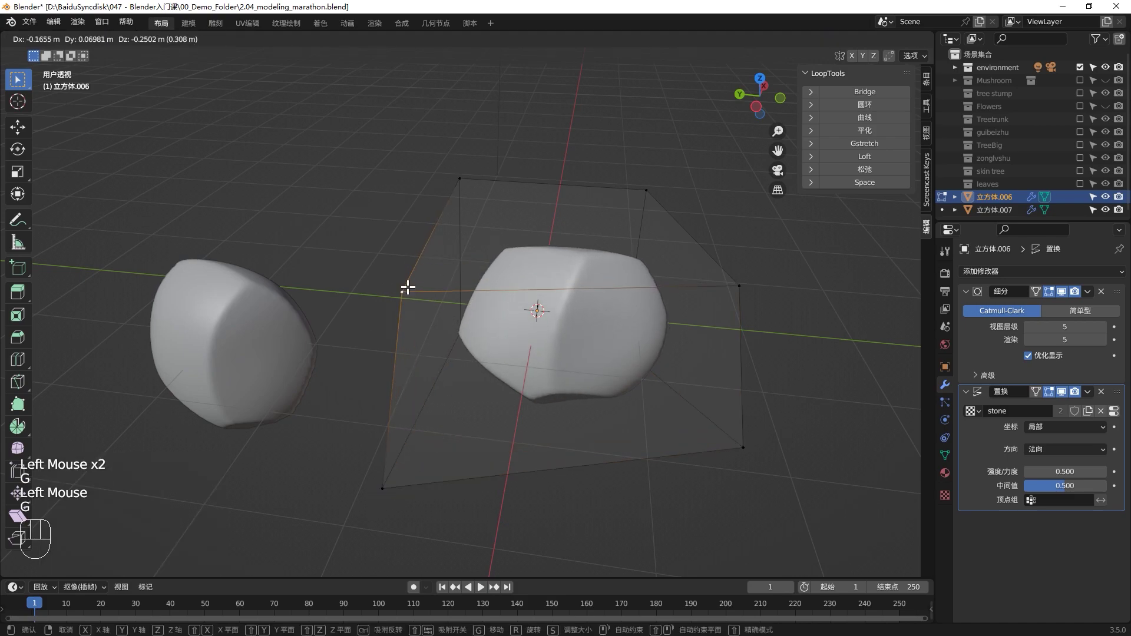
pyautogui.click(406, 289)
# - Reposition corner vertices on the cage's +X side in the front view and return to Object Mode
pyautogui.press('KP_1')
pyautogui.click(650, 484)
pyautogui.click(646, 262)
pyautogui.press('g')
pyautogui.press('Tab')
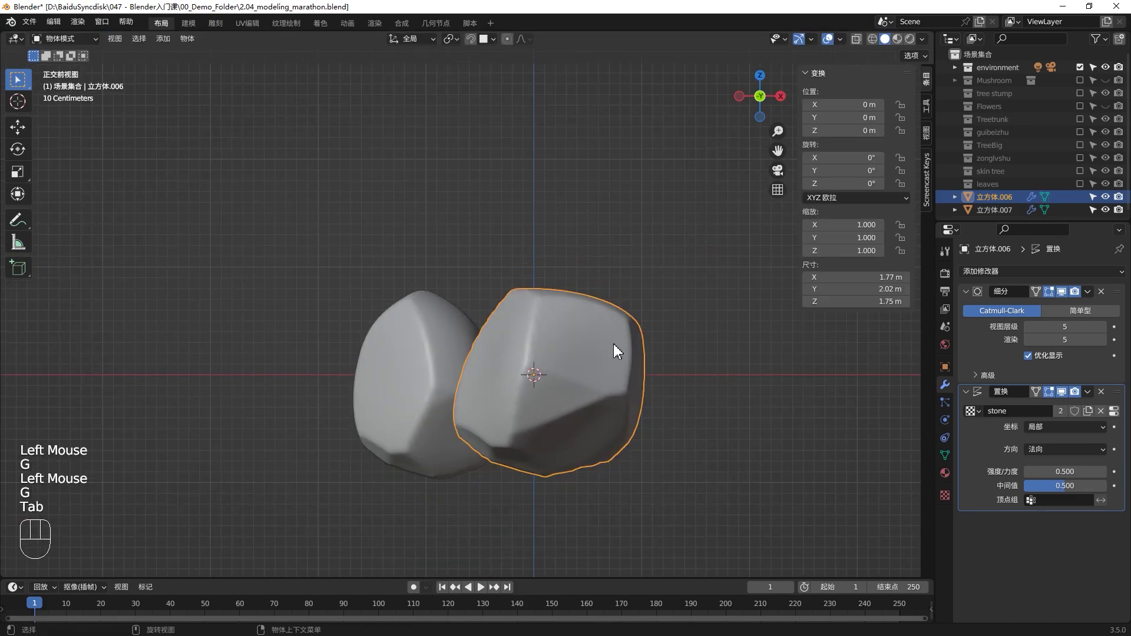
# - Rotate the reshaped rock to about -109°, 43°, 38.4° and move it to about X 0.72, Y 1.33, Z 1.45 m
pyautogui.scroll(-2, 613, 344)
pyautogui.click(594, 360)
pyautogui.press('g')
pyautogui.moveTo(649, 252); pyautogui.dragTo(772, 283, button='middle')
pyautogui.press('r')
pyautogui.click(501, 257)
pyautogui.press('g')
pyautogui.click(413, 257)
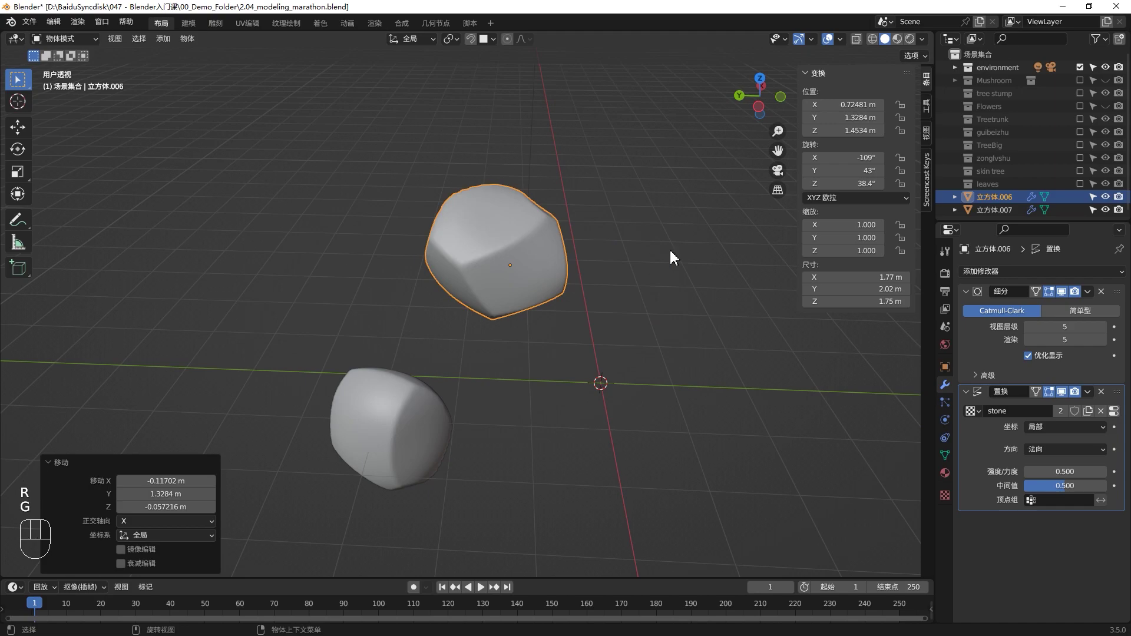
# - Flatten the rotated rock's entire cage along global Z to about 0.68 of its height and return to Object Mode
pyautogui.press('KP_1')
pyautogui.press('Tab')
pyautogui.press('z')
pyautogui.press('z')
pyautogui.press('s')
pyautogui.press('z')
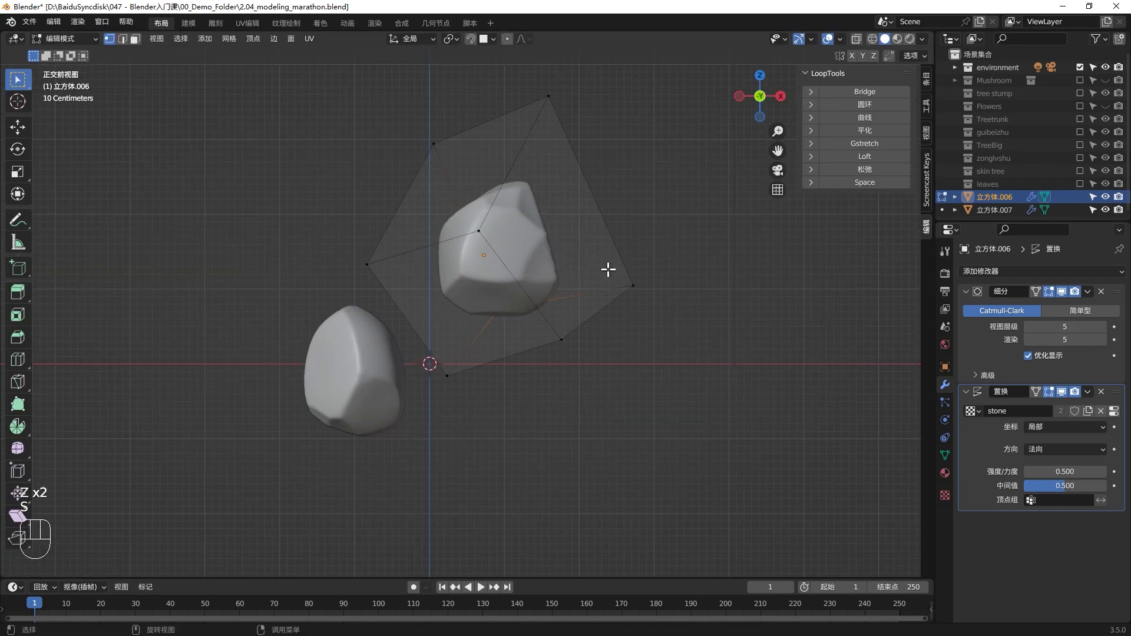
pyautogui.press('Escape')
pyautogui.press('a')
pyautogui.press('s')
pyautogui.press('z')
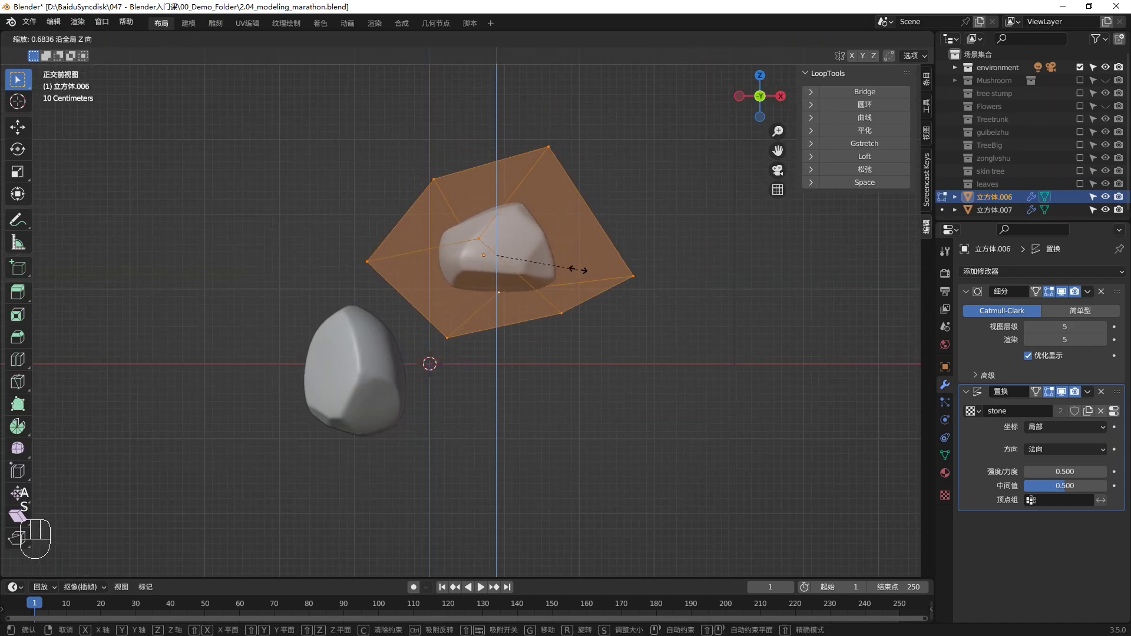
pyautogui.click(575, 271)
pyautogui.press('Tab')
pyautogui.moveTo(590, 270); pyautogui.dragTo(525, 253, button='middle')
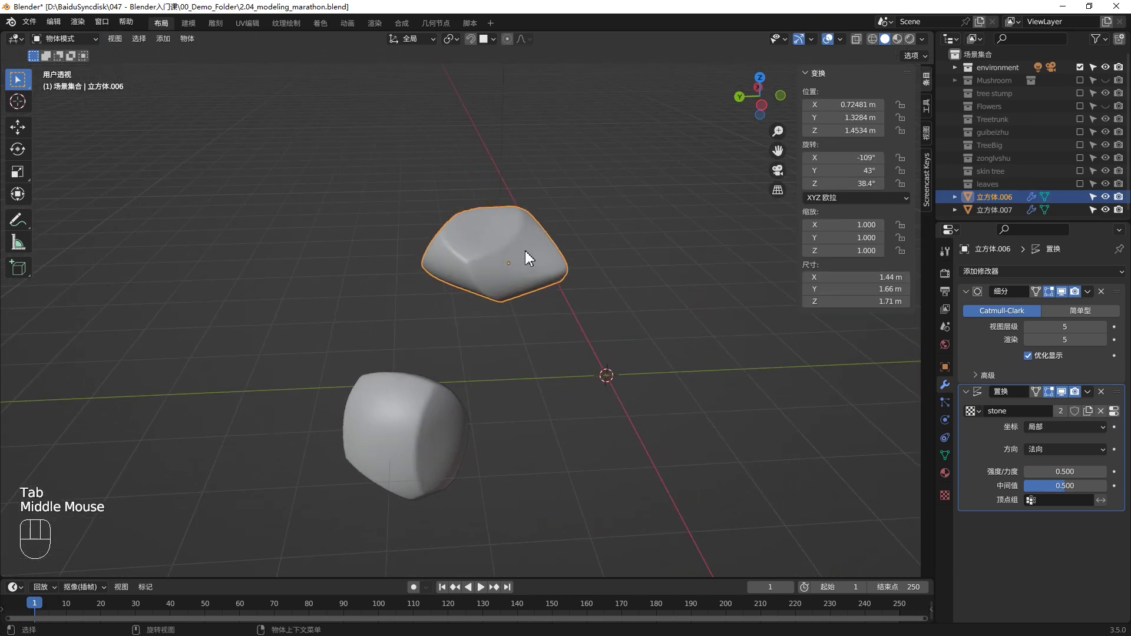
# - Move the flattened rock down and away from its current spot, clear of the other rock
pyautogui.click(526, 252)
pyautogui.press('g')
pyautogui.click(618, 480)
pyautogui.scroll(-1, 619, 480)
pyautogui.moveTo(619, 480); pyautogui.dragTo(472, 416, button='middle')
# - Open the other, unrotated rock in Edit Mode in the front view and show its displacement there
pyautogui.click(532, 367)
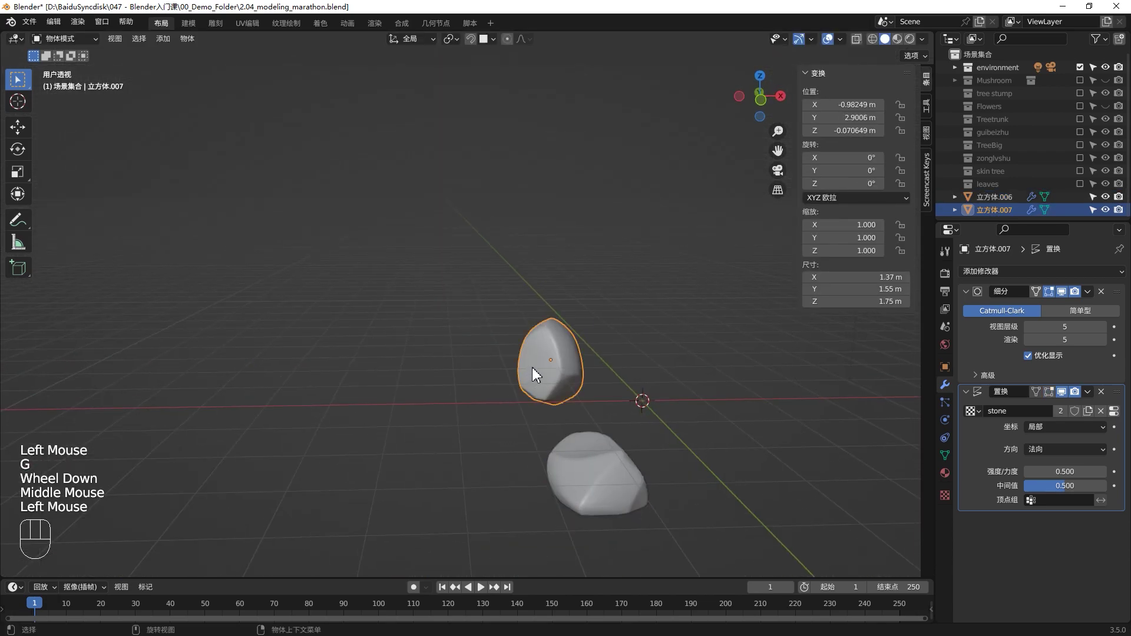
pyautogui.press('Tab')
pyautogui.press('KP_1')
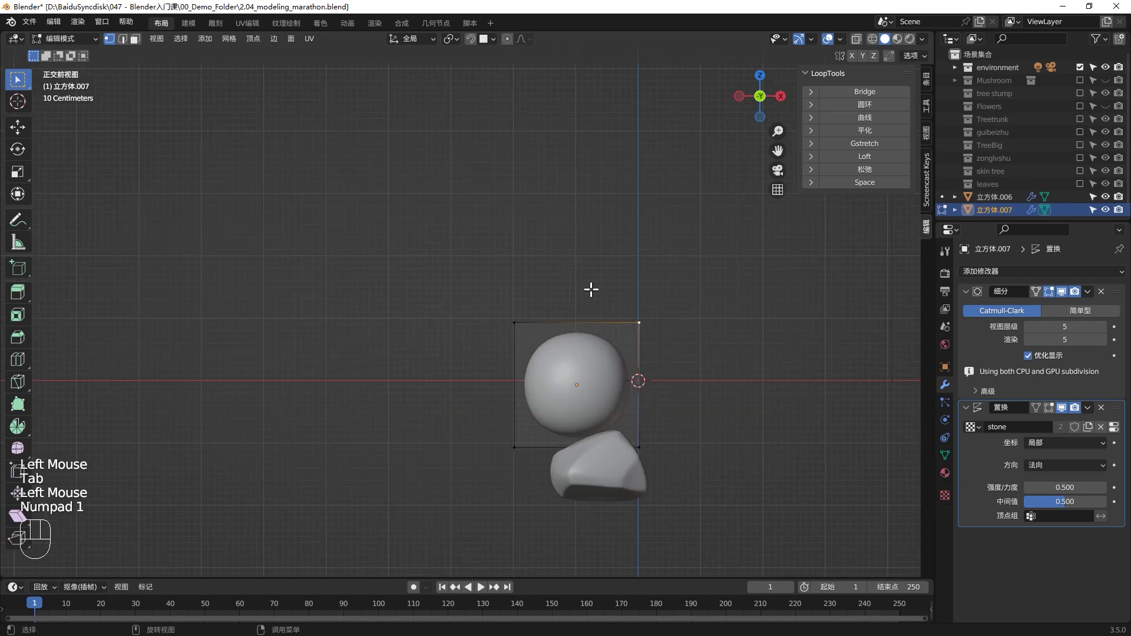
pyautogui.click(1061, 408)
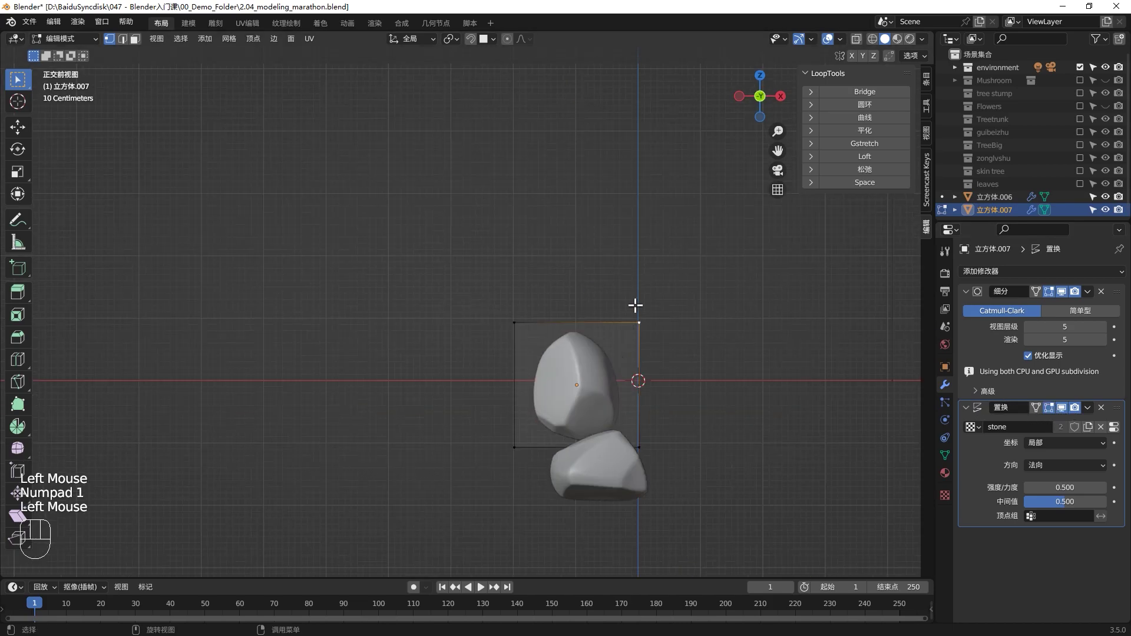
# - With X-ray on, move the cage's +X side outward about 3.14 m and raise its upper vertices
pyautogui.click(639, 322)
pyautogui.hotkey('alt', 'z')
pyautogui.moveTo(634, 305); pyautogui.dragTo(697, 466)
pyautogui.press('g')
pyautogui.click(892, 465)
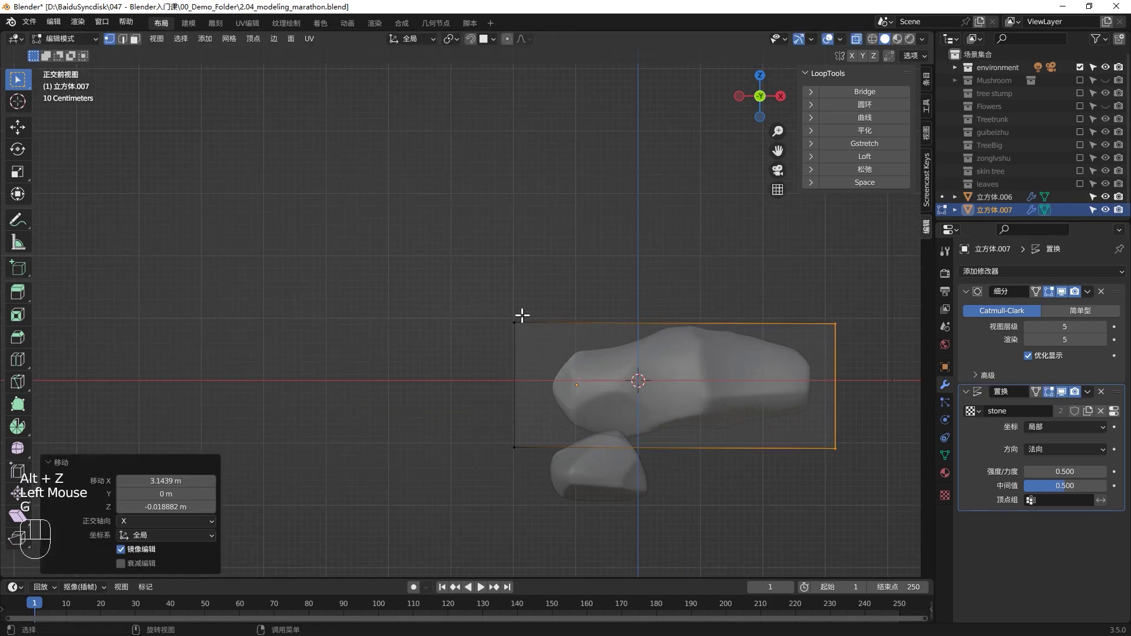
pyautogui.moveTo(464, 293); pyautogui.dragTo(868, 362)
pyautogui.press('g')
pyautogui.click(870, 171)
# - In the right view, pull the cage's +Y side vertices outward, raise the lower vertices, and return to Object Mode with X-ray off
pyautogui.press('KP_3')
pyautogui.moveTo(717, 136); pyautogui.dragTo(826, 480)
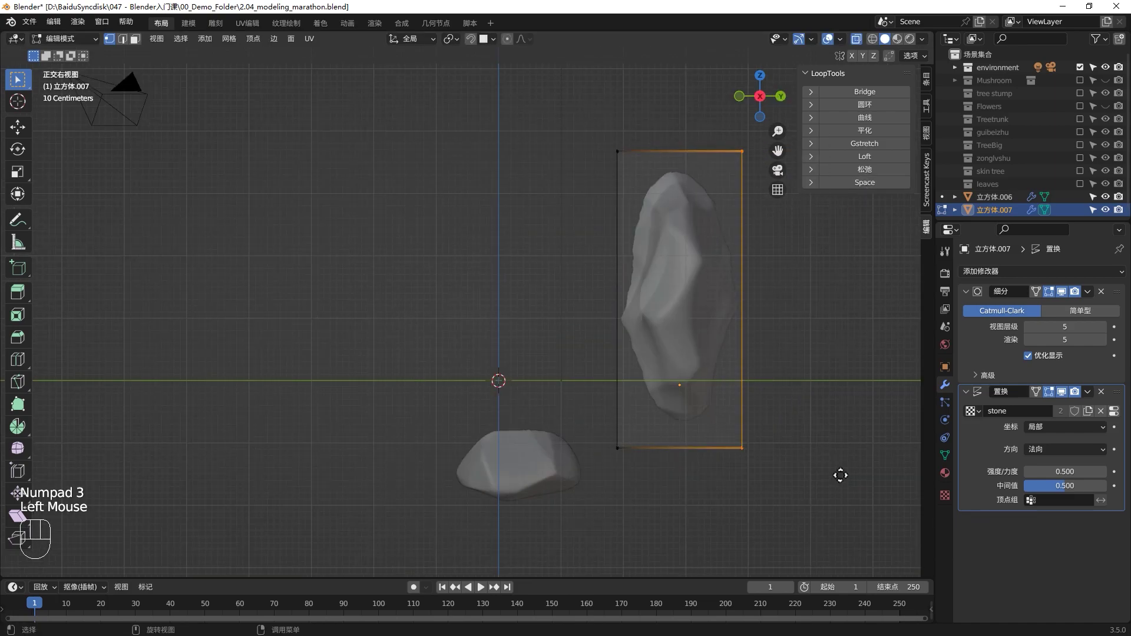
pyautogui.press('g')
pyautogui.click(109, 436)
pyautogui.scroll(-3, 507, 334)
pyautogui.moveTo(544, 346); pyautogui.dragTo(785, 435)
pyautogui.press('g')
pyautogui.click(813, 405)
pyautogui.press('Tab')
pyautogui.moveTo(813, 404); pyautogui.dragTo(957, 454, button='middle')
pyautogui.hotkey('alt', 'z')
# - Set the enlarged rock's Displace strength to 0.3
pyautogui.scroll(4, 681, 295)
pyautogui.moveTo(1065, 471)
pyautogui.mouseDown()
pyautogui.moveTo(1096, 471)
pyautogui.moveTo(1041, 471)
pyautogui.moveTo(1055, 472)
pyautogui.mouseUp()
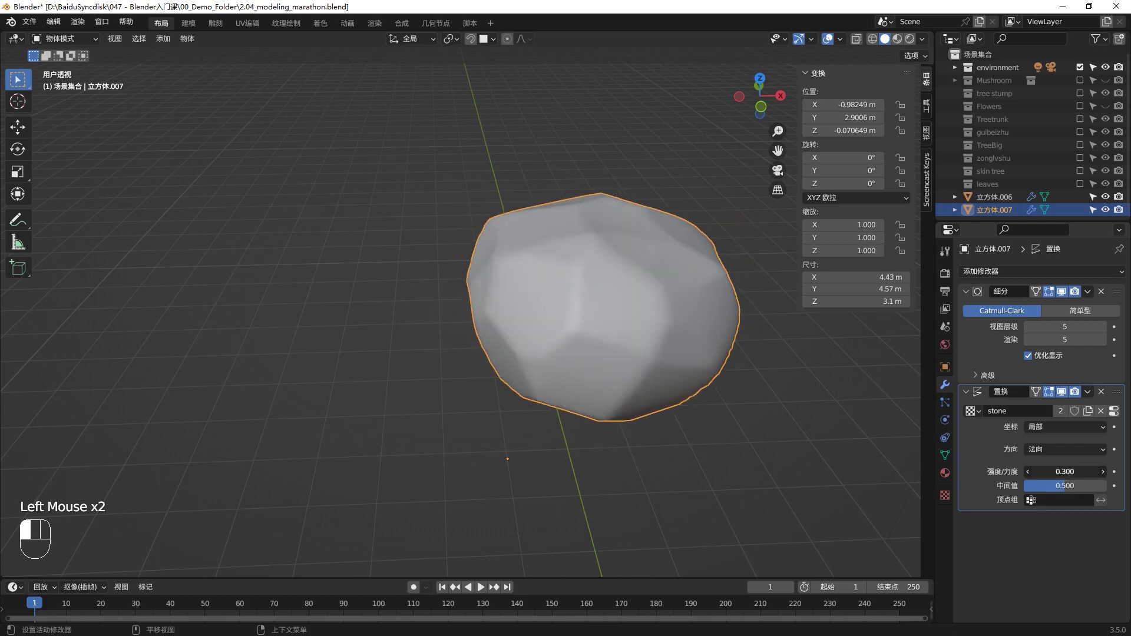
pyautogui.moveTo(606, 318); pyautogui.dragTo(744, 333, button='middle')
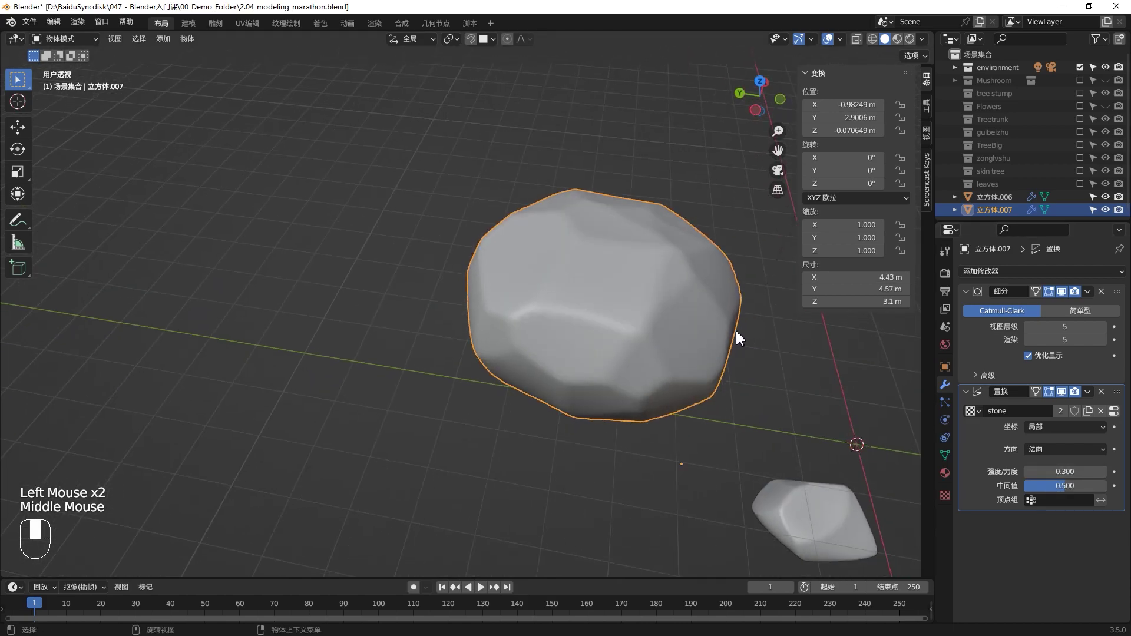
# - Reposition the vertices on the +X side of the enlarged rock's cage in the top view
pyautogui.press('KP_7')
pyautogui.press('Tab')
pyautogui.scroll(-2, 676, 323)
pyautogui.moveTo(720, 152); pyautogui.dragTo(764, 451)
pyautogui.press('g')
pyautogui.click(644, 182)
pyautogui.press('g')
pyautogui.click(632, 434)
# - Reposition individual cage corners, shifting the upper far -X corner about 1.07 m in X, -0.98 m in Y and -1.32 m in Z
pyautogui.moveTo(672, 405); pyautogui.dragTo(695, 422)
pyautogui.moveTo(694, 422); pyautogui.dragTo(720, 513, button='middle')
pyautogui.click(720, 513)
pyautogui.press('g')
pyautogui.click(678, 397)
pyautogui.click(528, 242)
pyautogui.press('g')
pyautogui.click(563, 299)
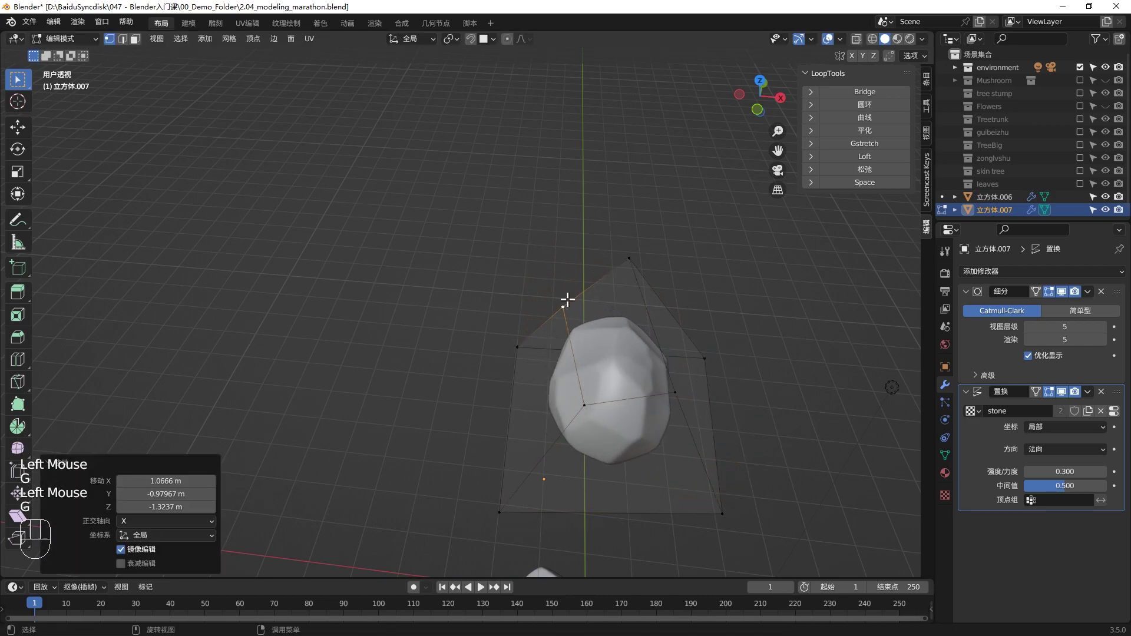
# - In Object Mode, scale the large rock to about 0.496 and move it to about X -1.01, Y 2.73, Z -1.19 m
pyautogui.press('Tab')
pyautogui.scroll(-2, 619, 297)
pyautogui.moveTo(642, 295); pyautogui.dragTo(728, 292, button='middle')
pyautogui.press('s')
pyautogui.press('g')
pyautogui.click(644, 387)
pyautogui.moveTo(644, 389); pyautogui.dragTo(640, 379, button='middle')
pyautogui.scroll(4, 628, 486)
# - Try a stronger displacement on the scaled-down rock and return the strength to 0.3
pyautogui.click(647, 460)
pyautogui.scroll(3, 656, 442)
pyautogui.moveTo(1064, 472)
pyautogui.mouseDown()
pyautogui.moveTo(1101, 472)
pyautogui.moveTo(1060, 472)
pyautogui.moveTo(1072, 472)
pyautogui.mouseUp()
pyautogui.scroll(-2, 649, 487)
pyautogui.moveTo(648, 487); pyautogui.dragTo(649, 488, button='middle')
pyautogui.click(1027, 472)
# - Duplicate the scaled-down rock with an offset of about X -1.10, Y -3.13, Z 1.36 m
pyautogui.click(644, 455)
pyautogui.hotkey('shift', 'd')
pyautogui.click(423, 361)
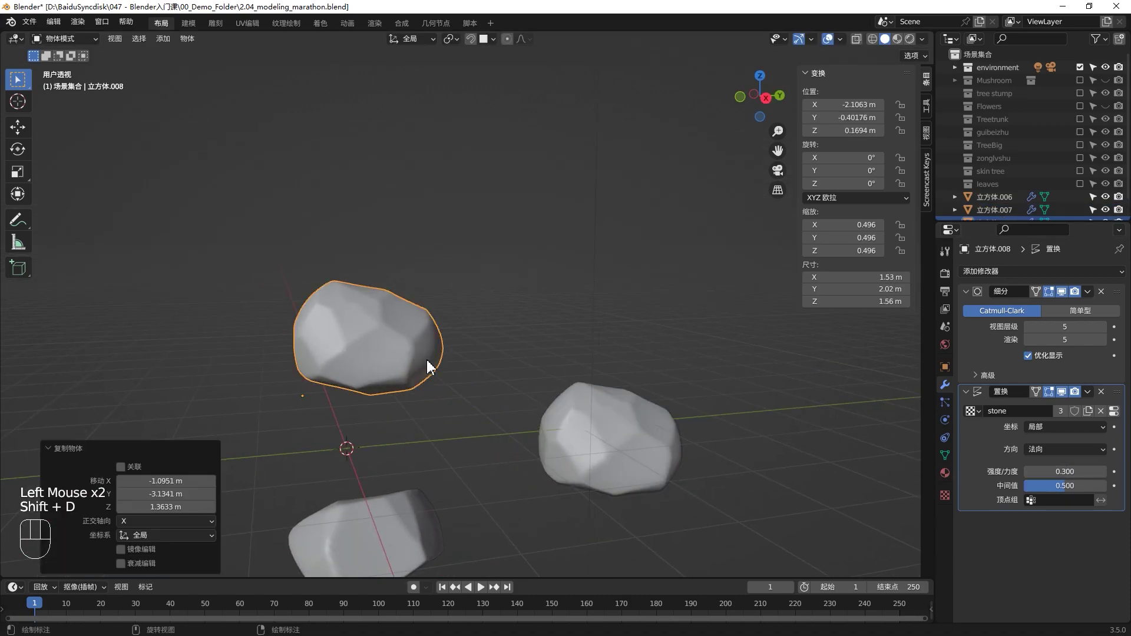
# - Try an intensity of 1.3 on the shared stone texture, undo it and return to the modifier settings
pyautogui.click(947, 495)
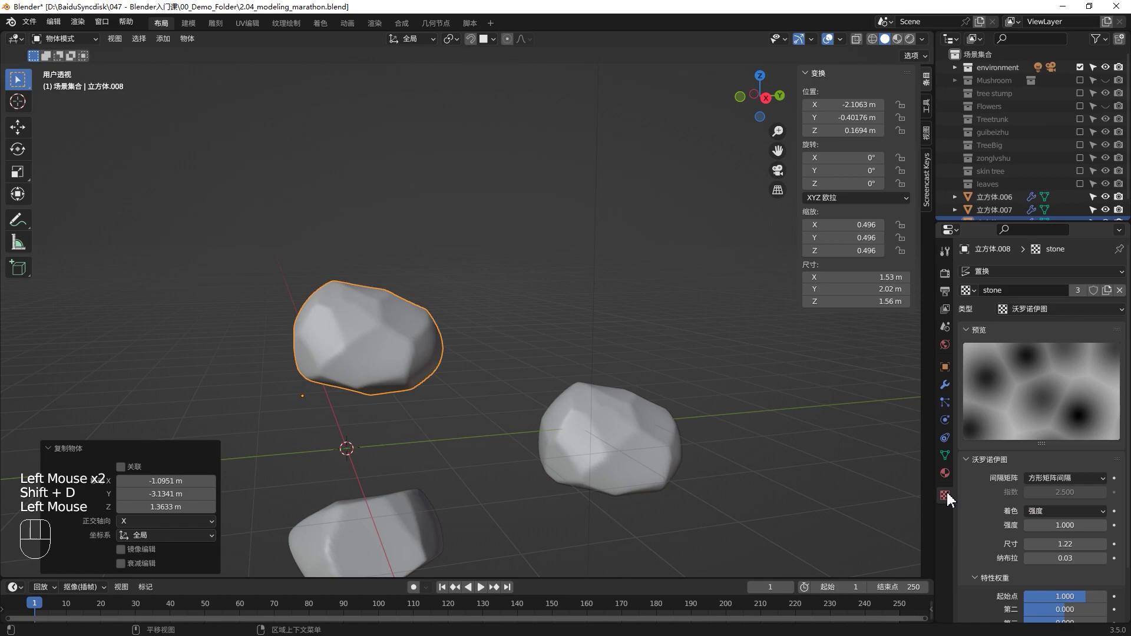
pyautogui.doubleClick(1060, 528)
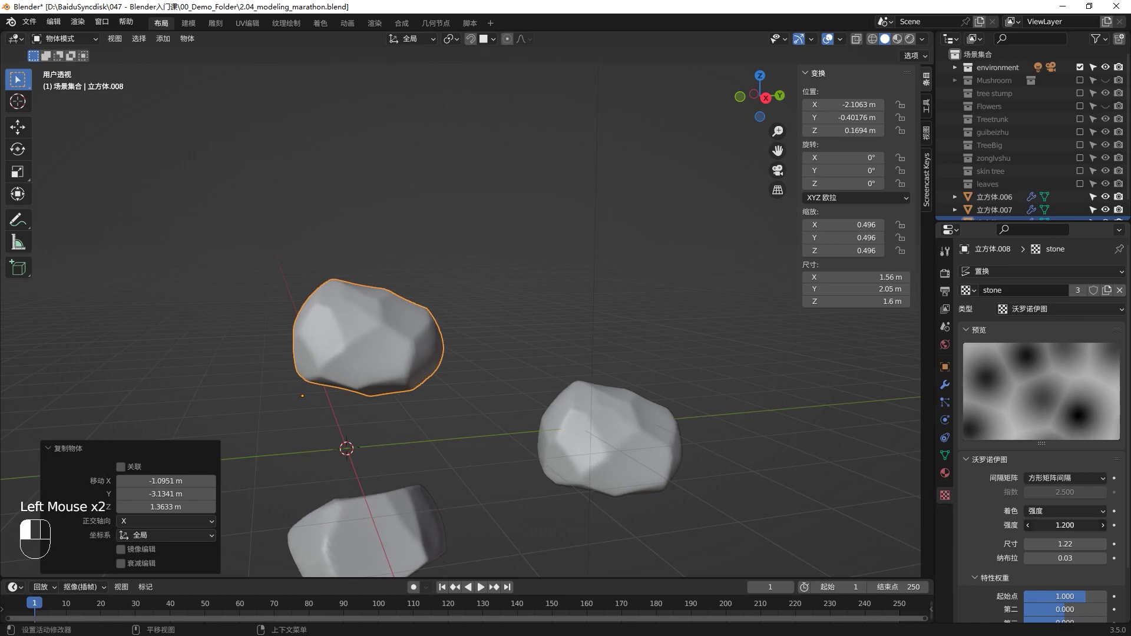
pyautogui.write('1.3')
pyautogui.press('Return')
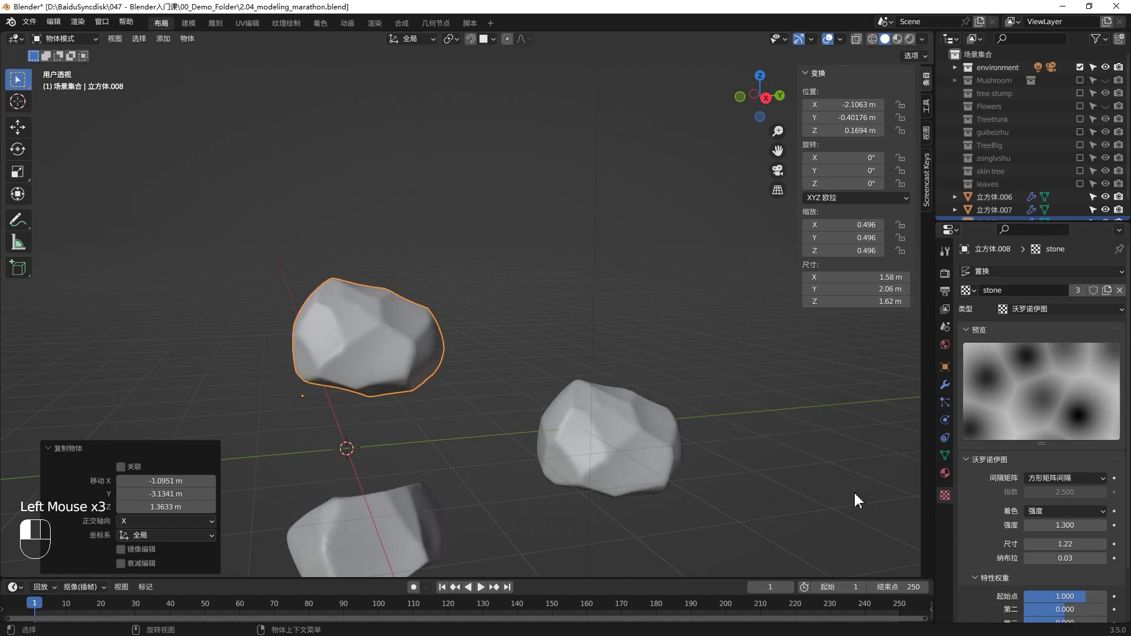
pyautogui.hotkey('ctrl', 'z')
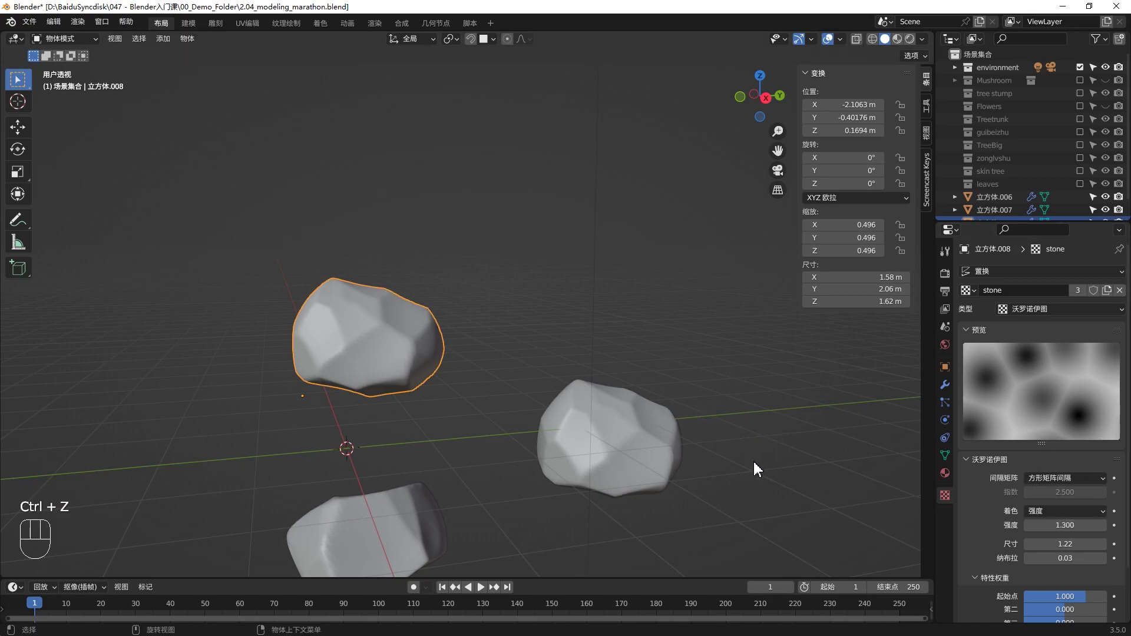
pyautogui.hotkey('ctrl', 'z')
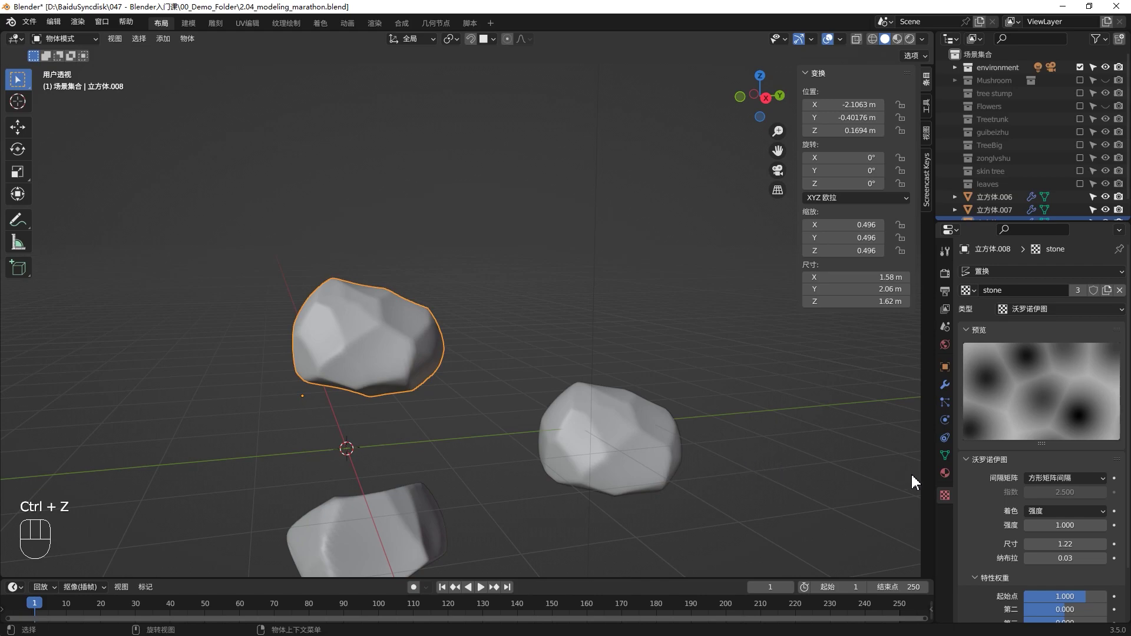
pyautogui.click(944, 388)
pyautogui.scroll(-2, 370, 405)
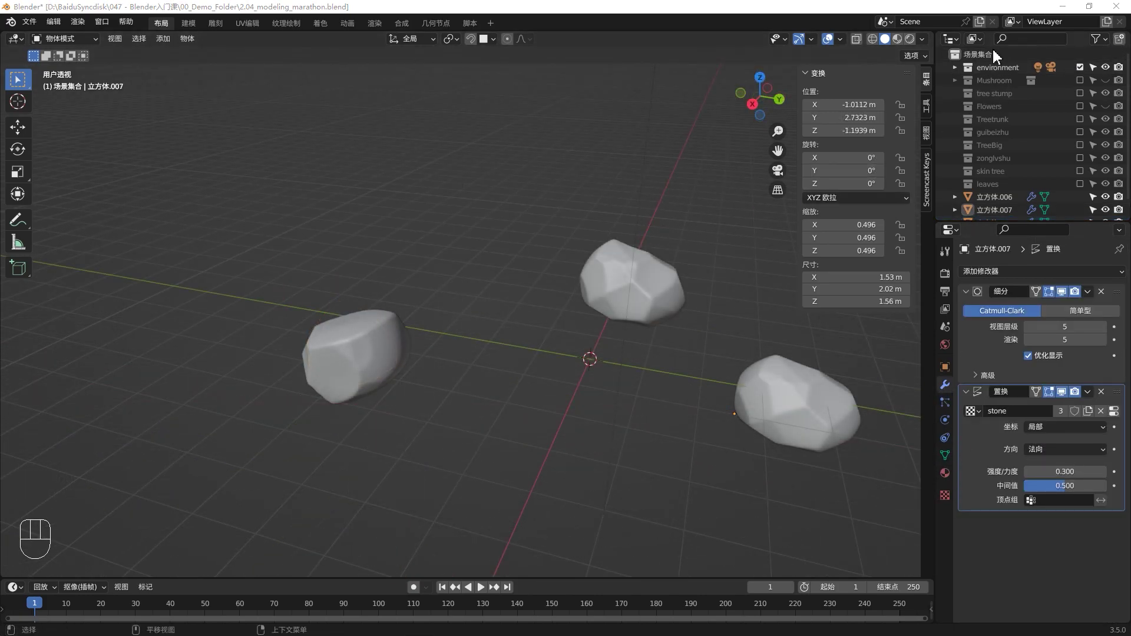
# - Create a new collection under the scene collection and name it Stones
pyautogui.click(993, 52)
pyautogui.click(1120, 40)
pyautogui.doubleClick(990, 197)
pyautogui.write('Stone')
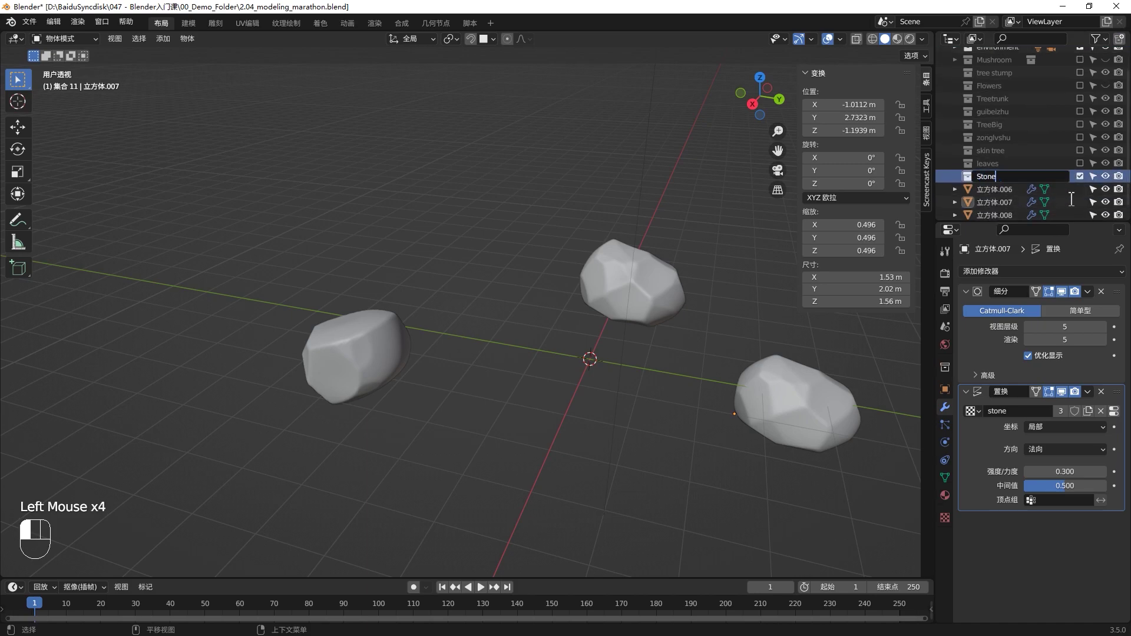
pyautogui.press('Return')
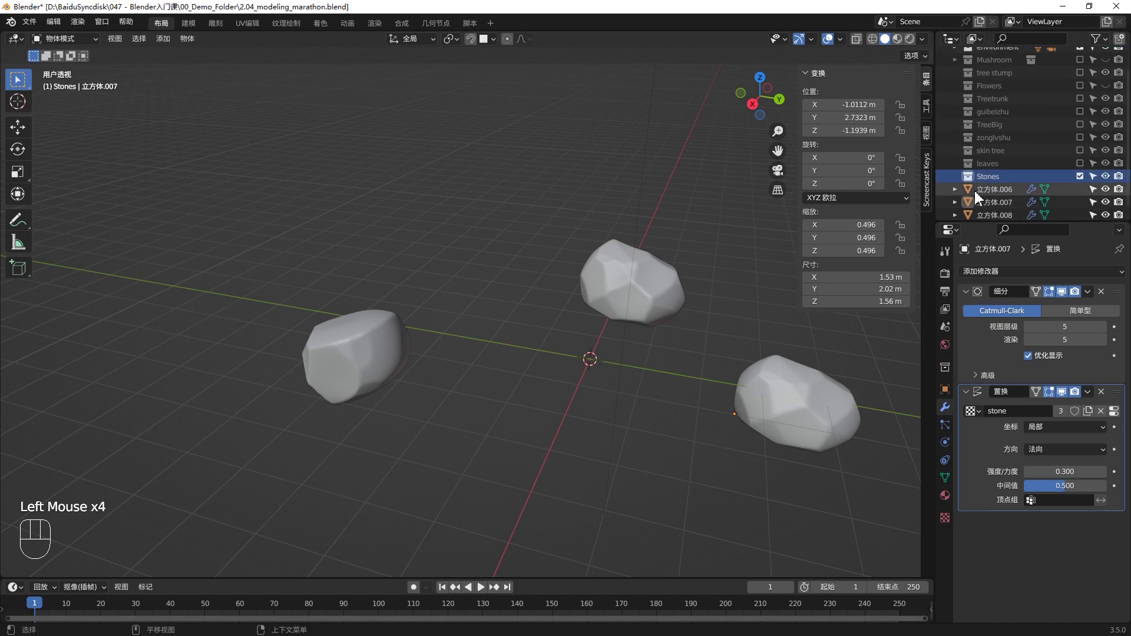